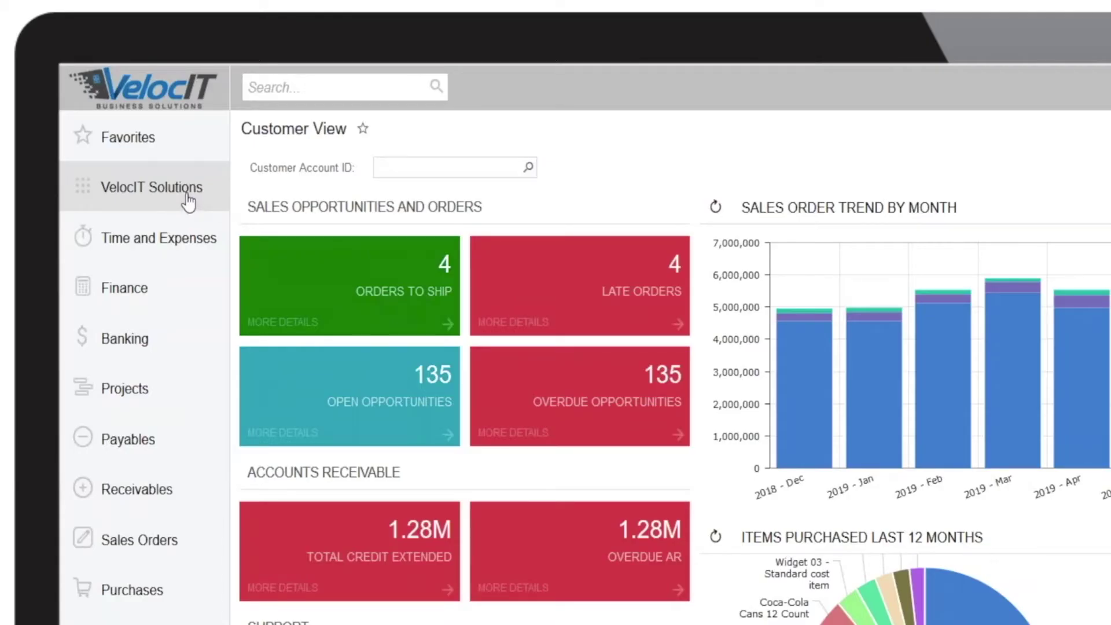
Open the terminal configuration, select the CC (Card Connect) processing center, and update its terminals
{"action": "left_click", "coordinate": [189, 202]}
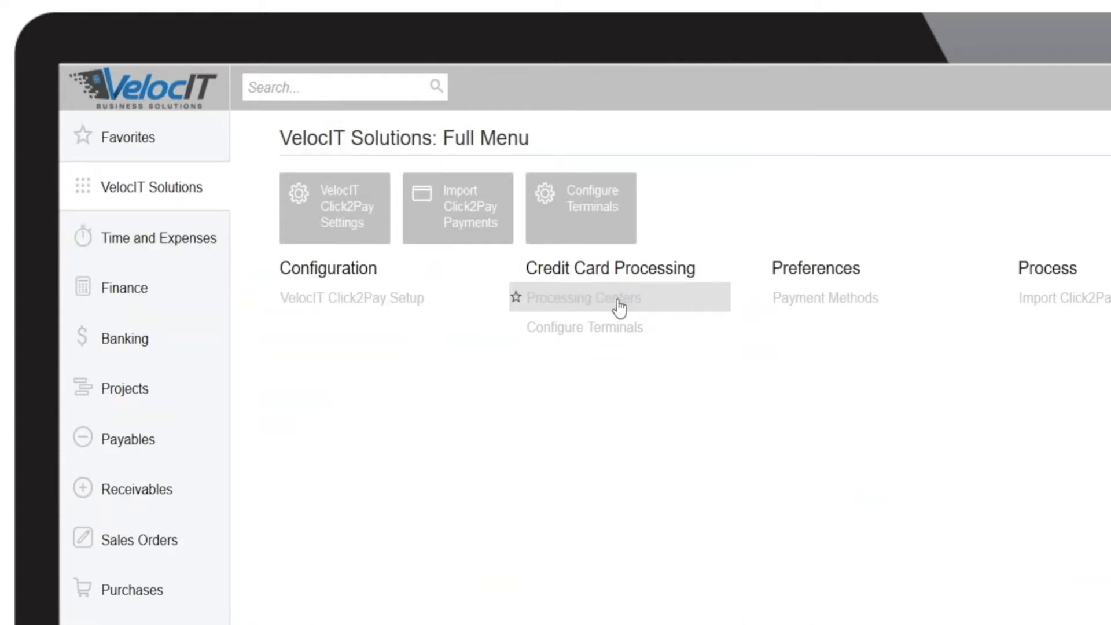
{"action": "left_click", "coordinate": [601, 334]}
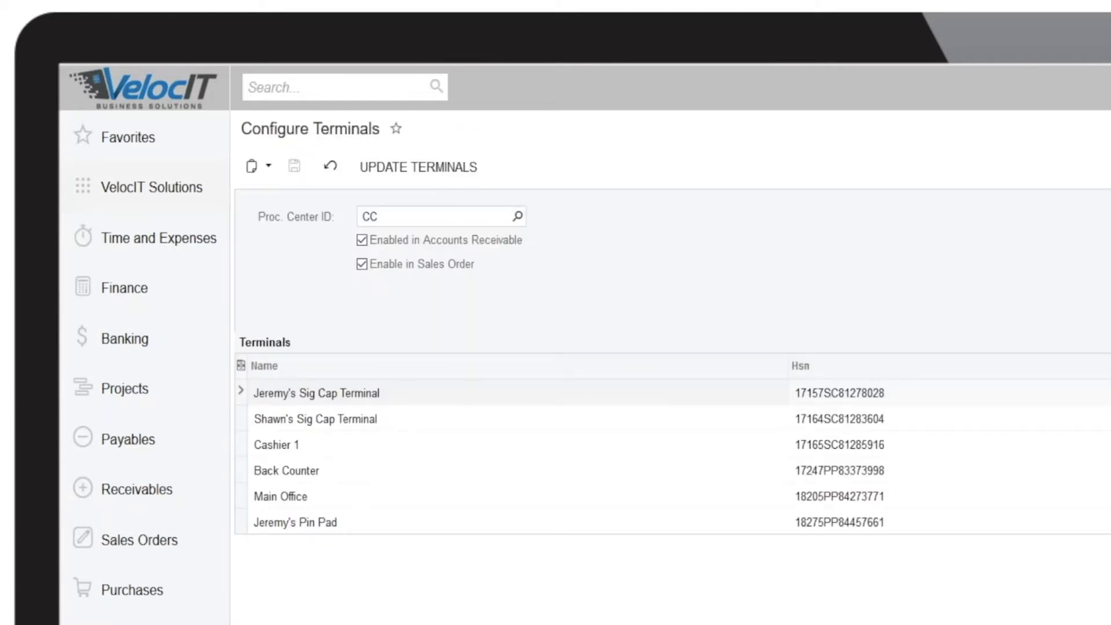
{"action": "left_click", "coordinate": [517, 217]}
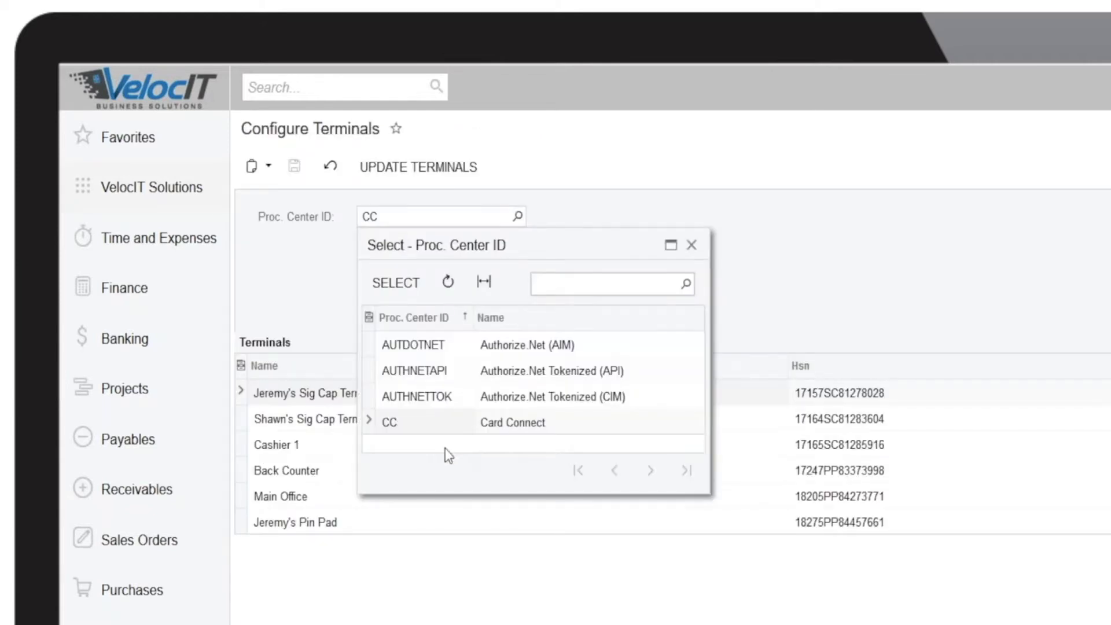
{"action": "double_click", "coordinate": [535, 424]}
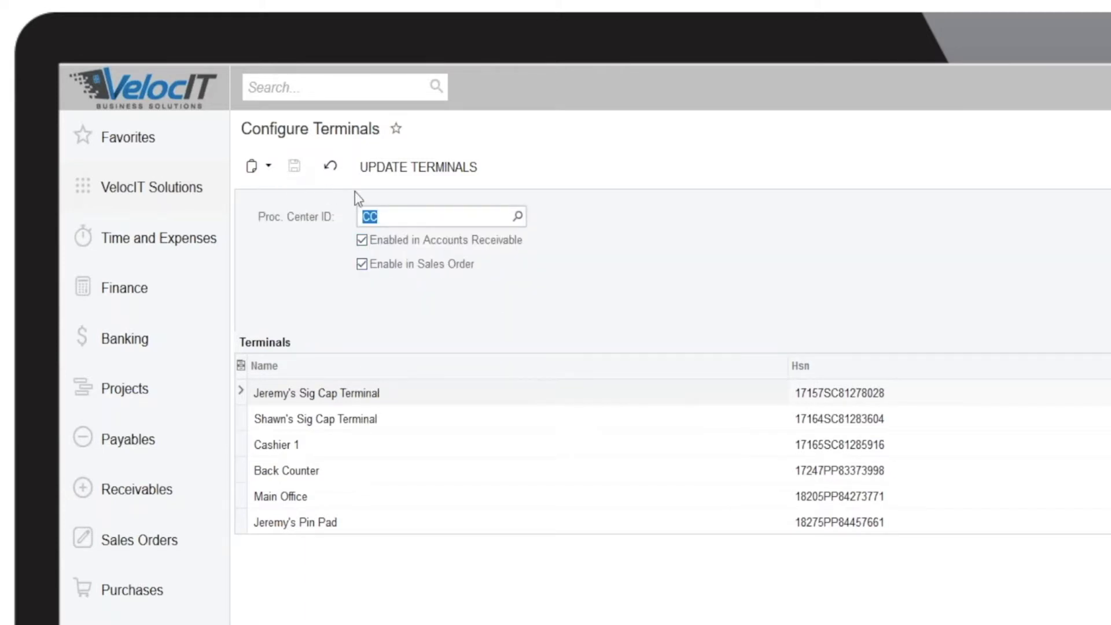
{"action": "left_click", "coordinate": [417, 184]}
Append "on desk" to the name of the first Sig Cap Terminal in the list and save the configuration
{"action": "left_click", "coordinate": [397, 392]}
{"action": "left_click", "coordinate": [414, 392]}
{"action": "type", "text": "on desk"}
{"action": "left_click", "coordinate": [294, 167]}
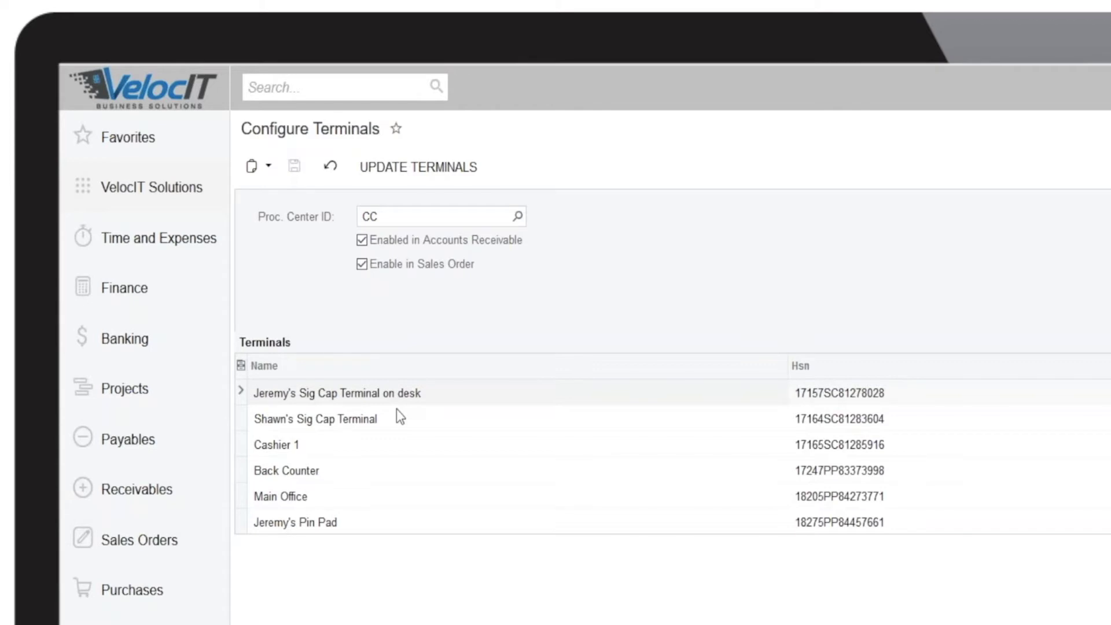
Disable the CC processing center in Accounts Receivable and save, and re-enable it with another save
{"action": "left_click", "coordinate": [362, 241]}
{"action": "left_click", "coordinate": [294, 166]}
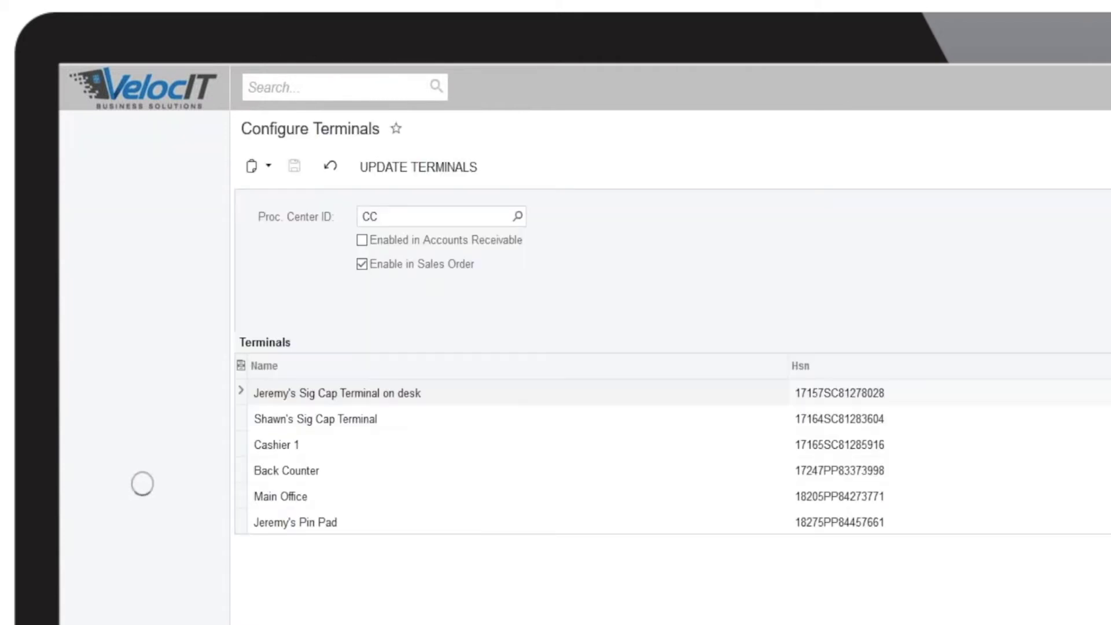
{"action": "left_click", "coordinate": [362, 240]}
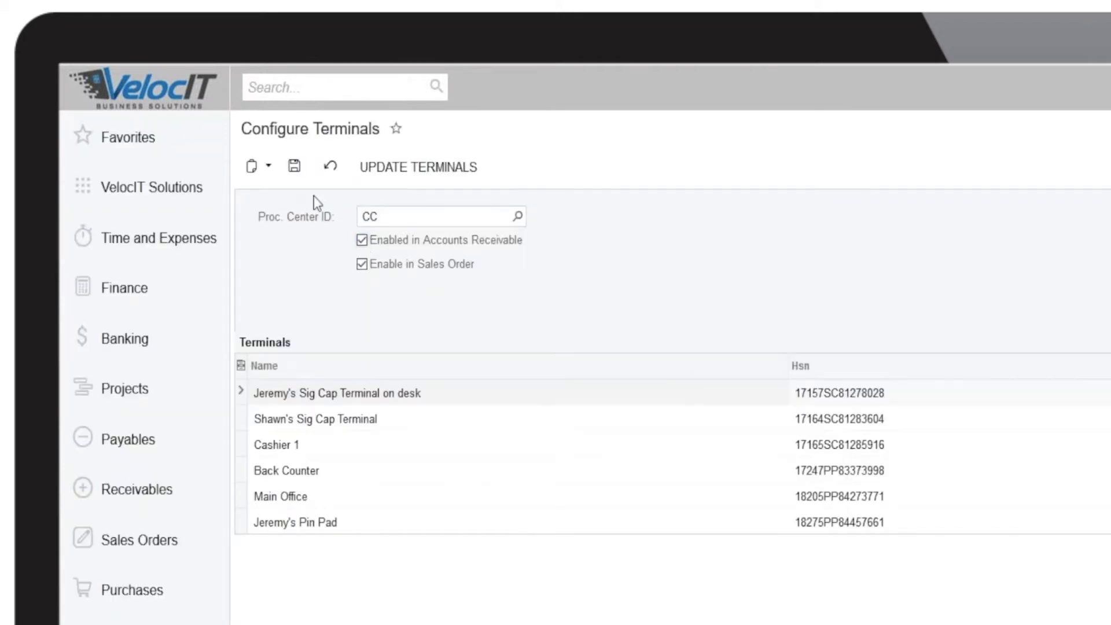
{"action": "left_click", "coordinate": [297, 170]}
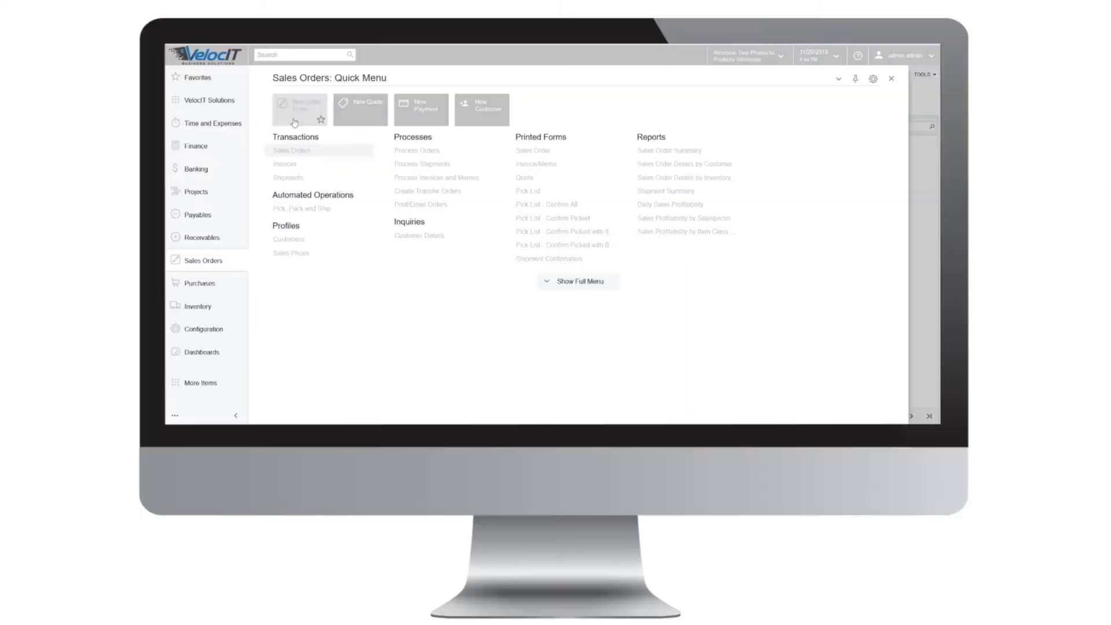
Create a new sales order for the customer BEAUTYSCH (New York International Beauty School)
{"action": "left_click", "coordinate": [294, 122]}
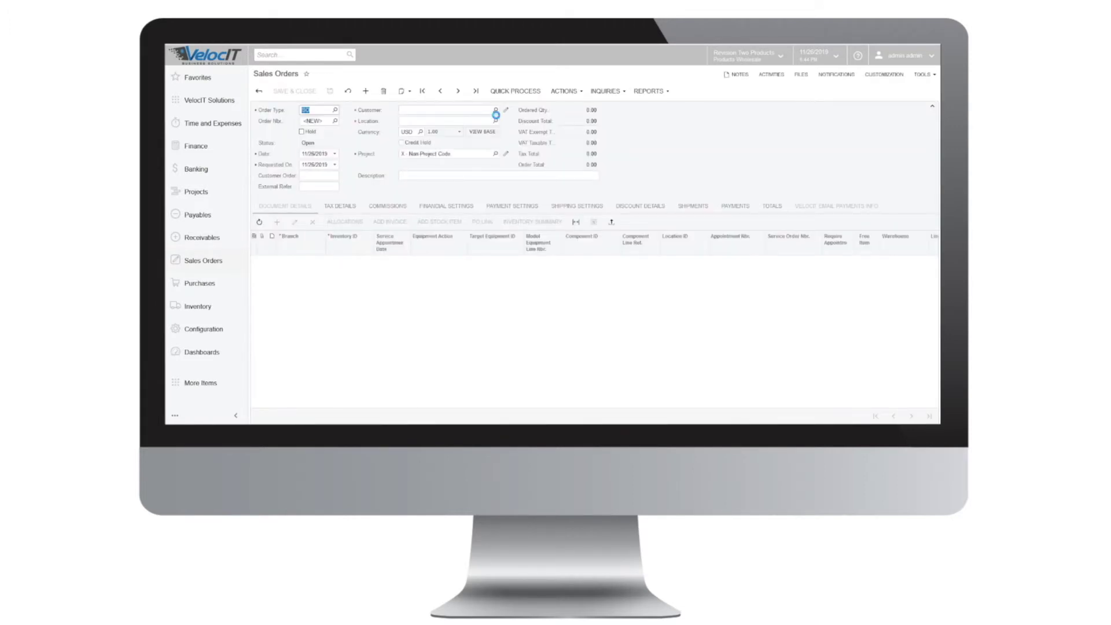
{"action": "left_click", "coordinate": [495, 110]}
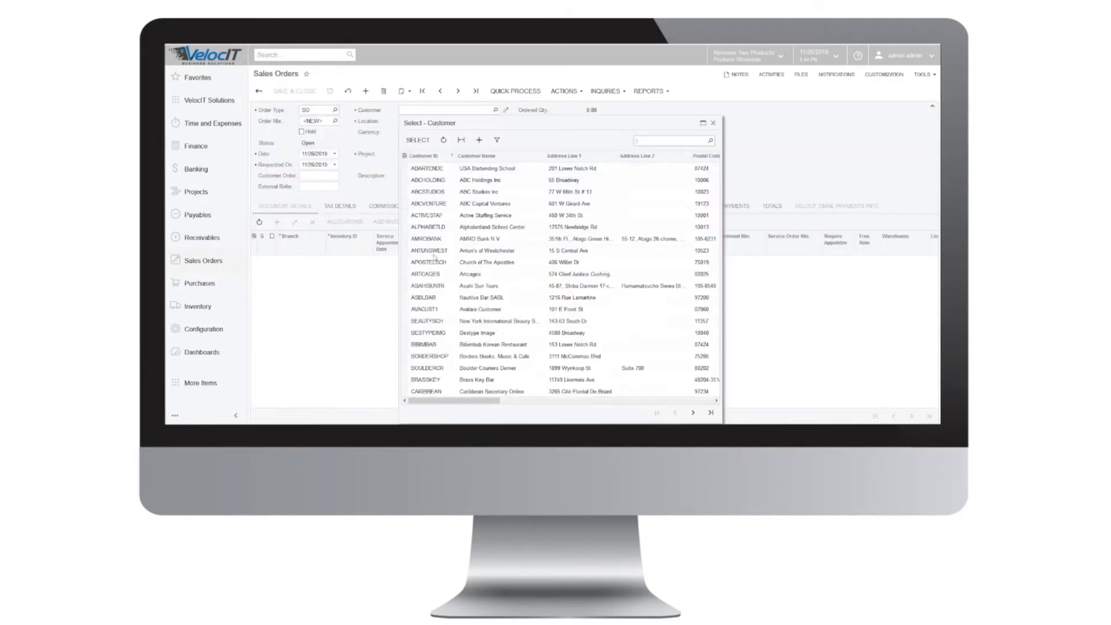
{"action": "double_click", "coordinate": [501, 322]}
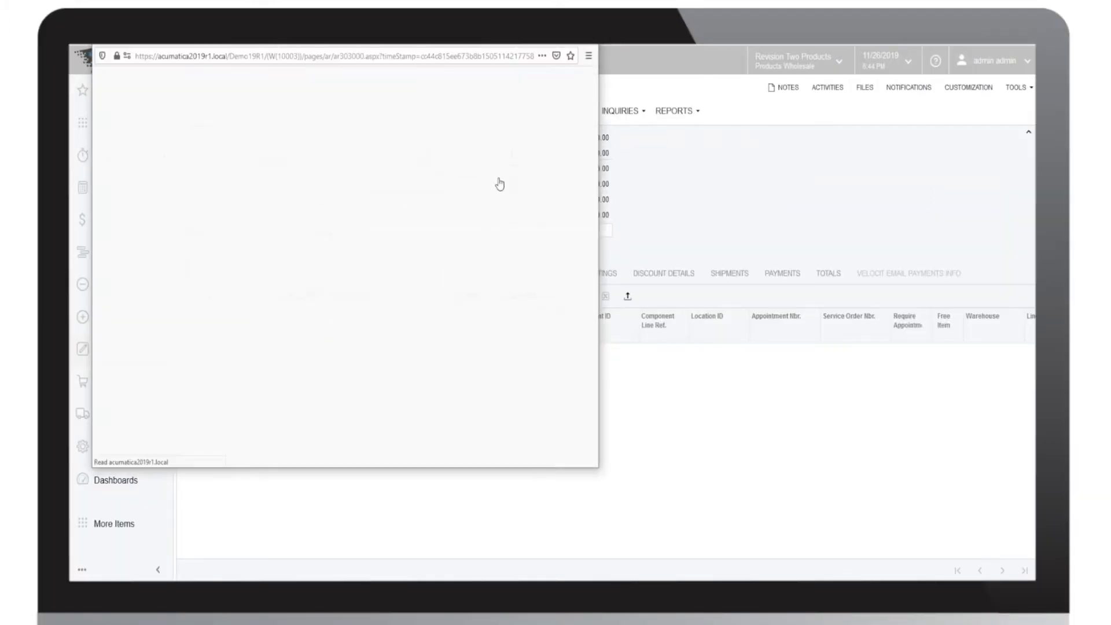
{"action": "left_click", "coordinate": [441, 152]}
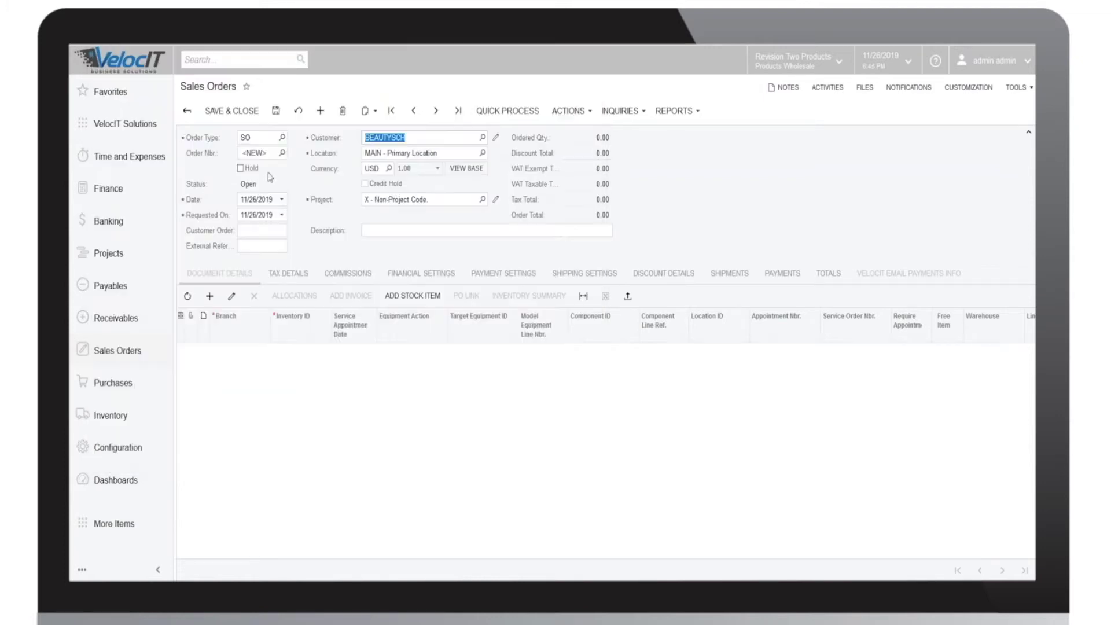
Add 100 units of the stock item Poweraid 32 Oz - lot numbered from the RETAIL warehouse to the order
{"action": "left_click", "coordinate": [413, 295]}
{"action": "left_click", "coordinate": [423, 405]}
{"action": "type", "text": "100"}
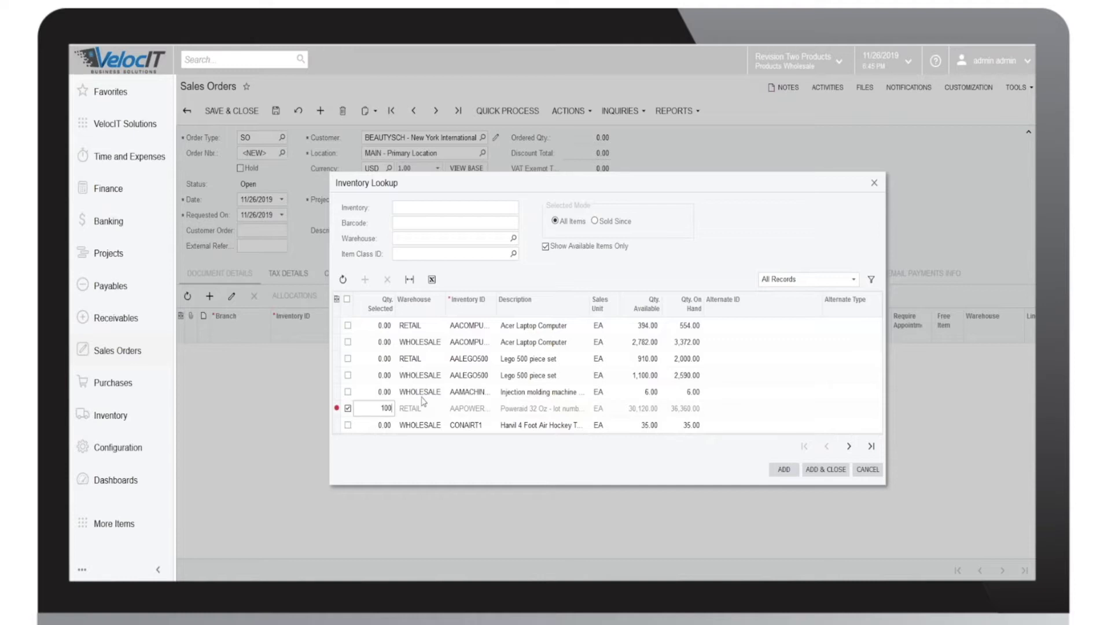
{"action": "left_click", "coordinate": [821, 472]}
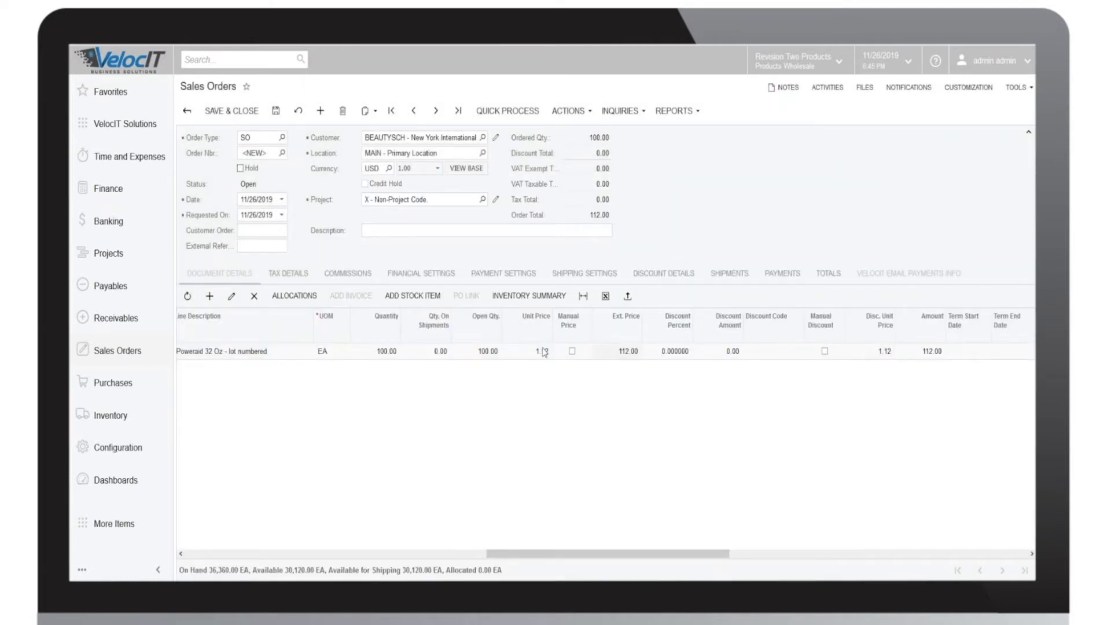
Set the unit price of the Poweraid line to 1.00 and save the sales order
{"action": "left_click", "coordinate": [540, 353]}
{"action": "type", "text": "1"}
{"action": "key", "text": "Tab"}
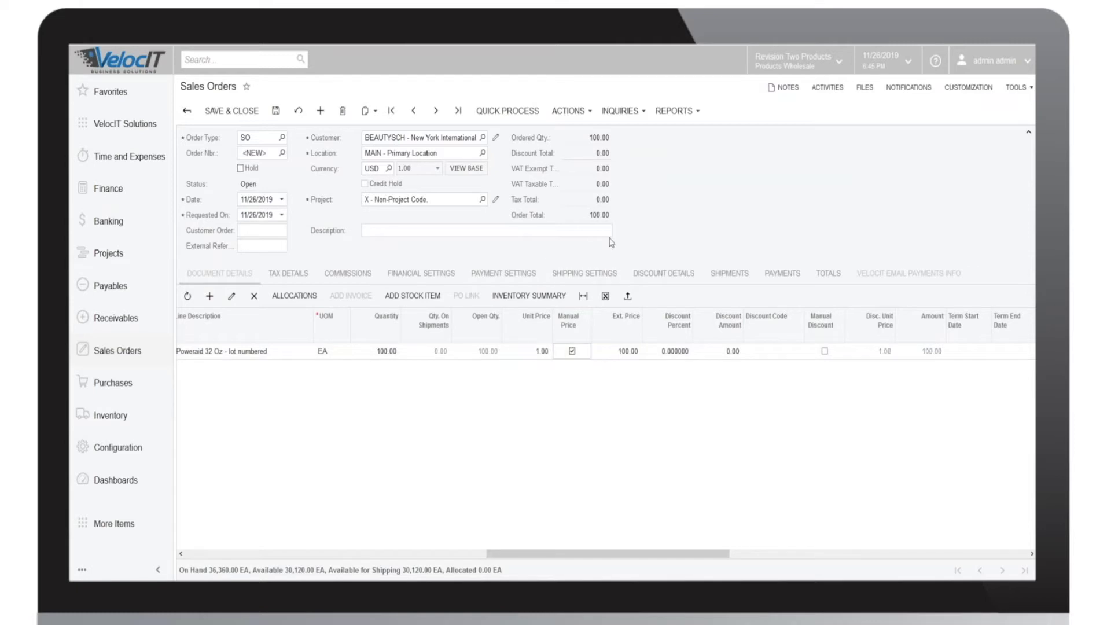
{"action": "left_click", "coordinate": [275, 110]}
Set the sales order's payment method to CARDPRES (Card Present) in its payment settings
{"action": "left_click", "coordinate": [503, 273]}
{"action": "left_click", "coordinate": [599, 63]}
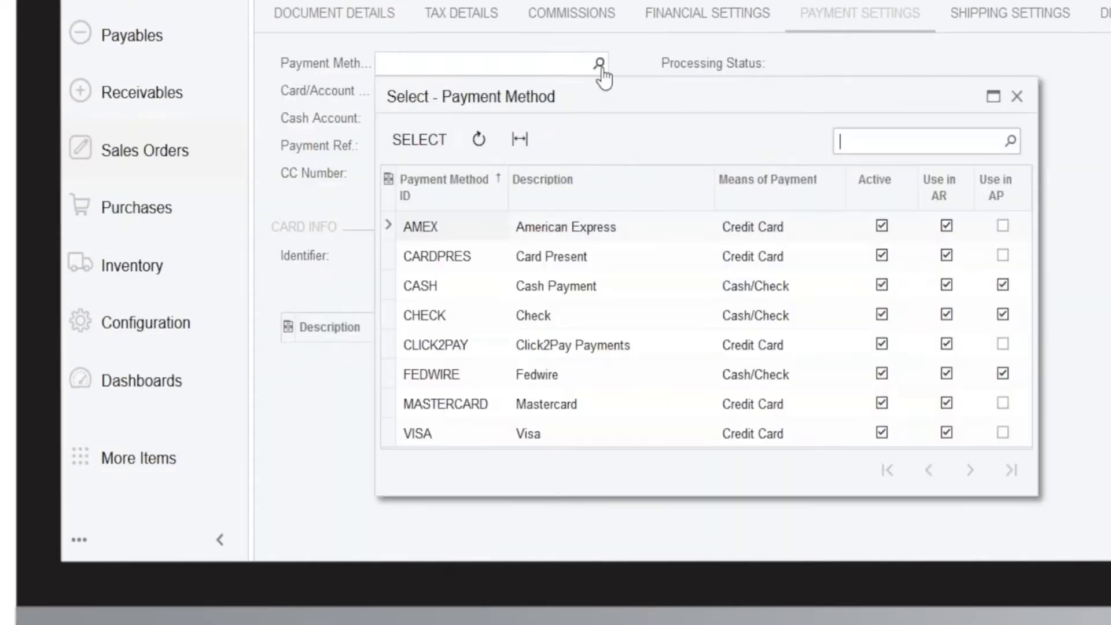
{"action": "double_click", "coordinate": [525, 262]}
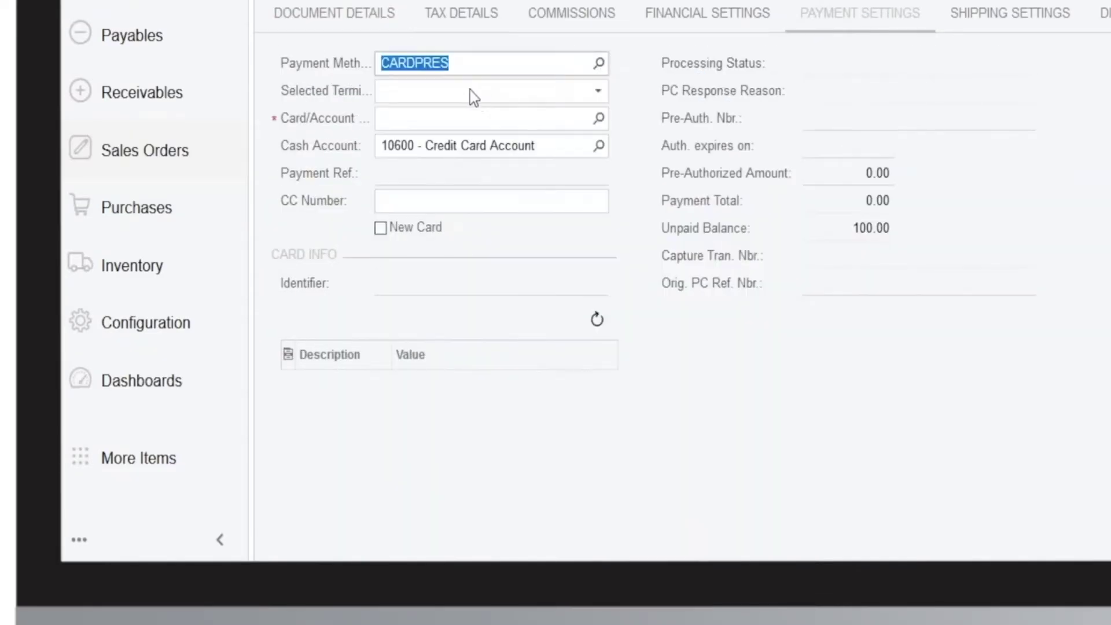
Select the second Sig Cap Terminal for the order and authorize the credit card payment on it
{"action": "left_click", "coordinate": [594, 95]}
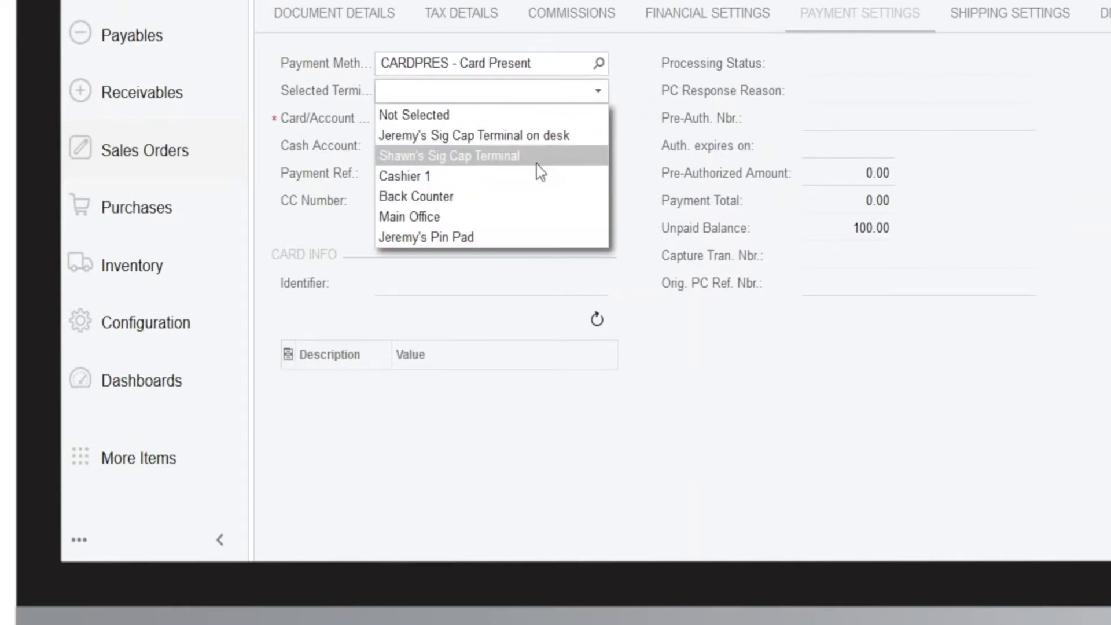
{"action": "left_click", "coordinate": [532, 161]}
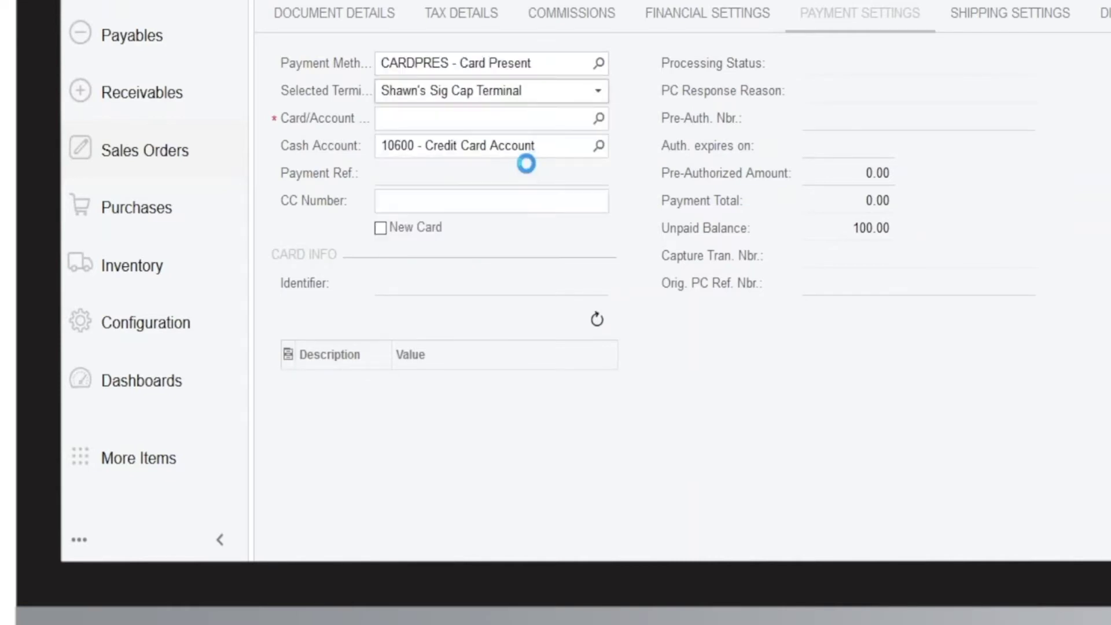
{"action": "left_click", "coordinate": [906, 316]}
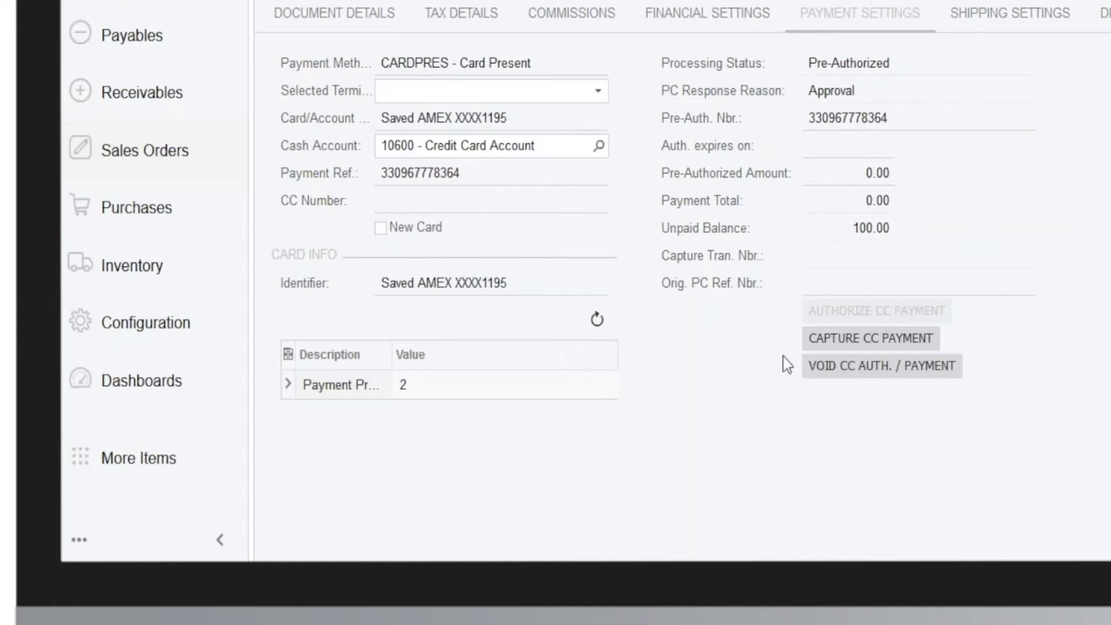
{"action": "left_click", "coordinate": [880, 376]}
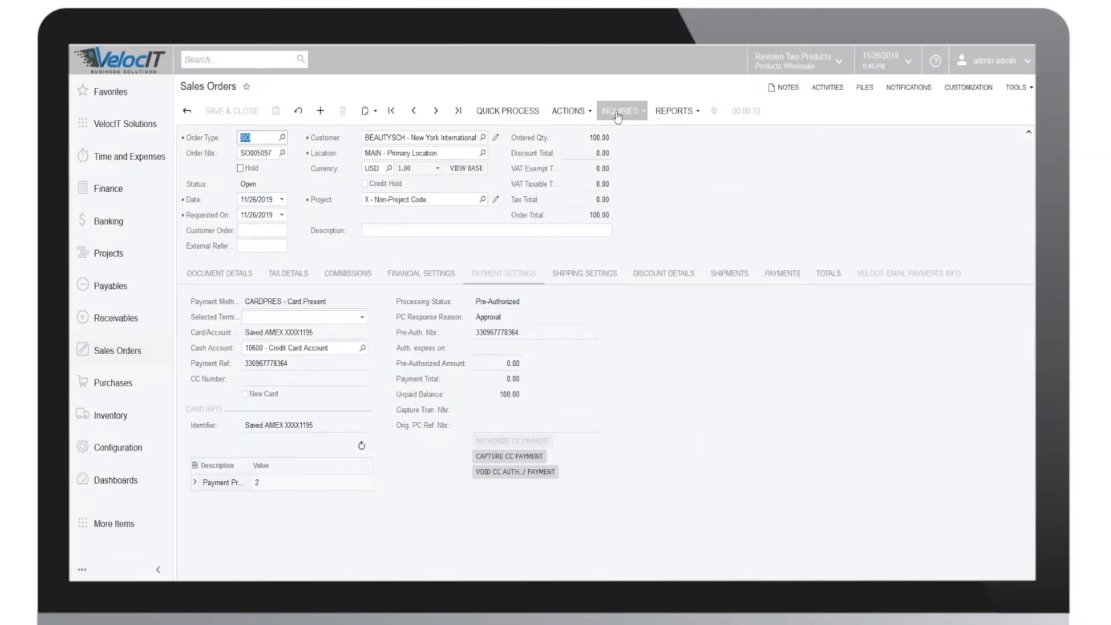
Run Quick Process on the sales order and open the invoice it generates
{"action": "left_click", "coordinate": [570, 110]}
{"action": "left_click", "coordinate": [512, 112]}
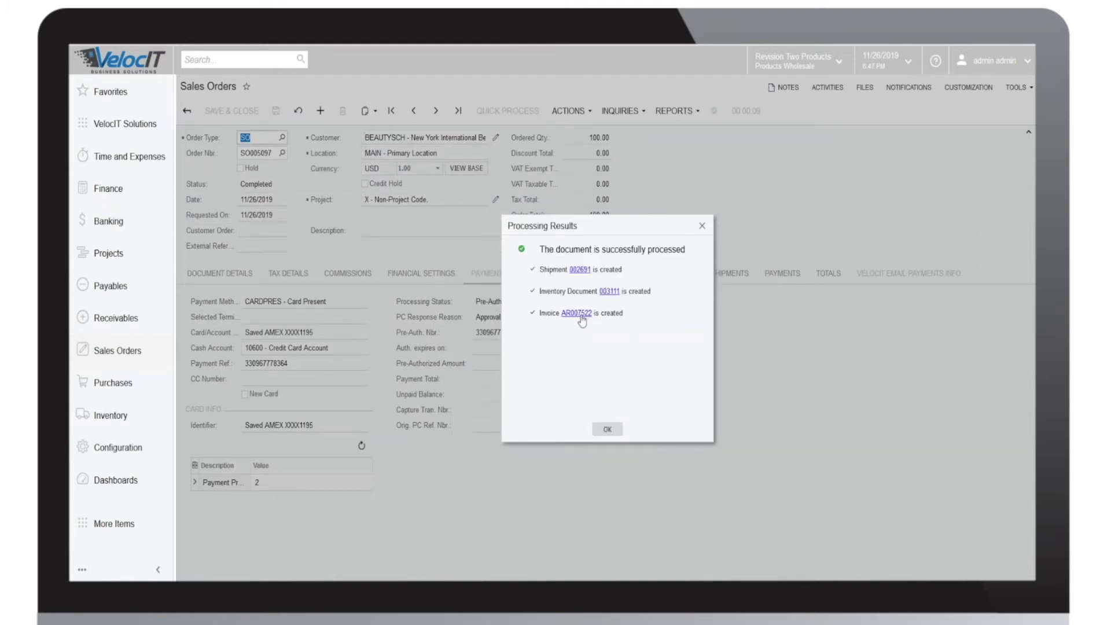
{"action": "left_click", "coordinate": [580, 316]}
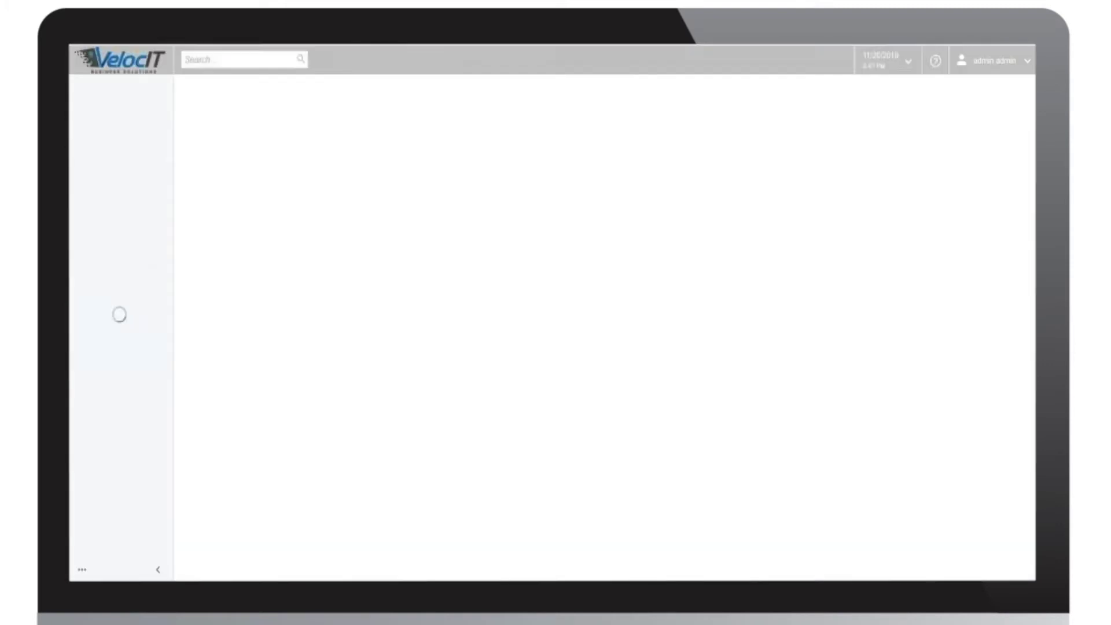
Capture the pre-authorized credit card payment from the invoice's payment information and release the invoice
{"action": "left_click", "coordinate": [559, 291]}
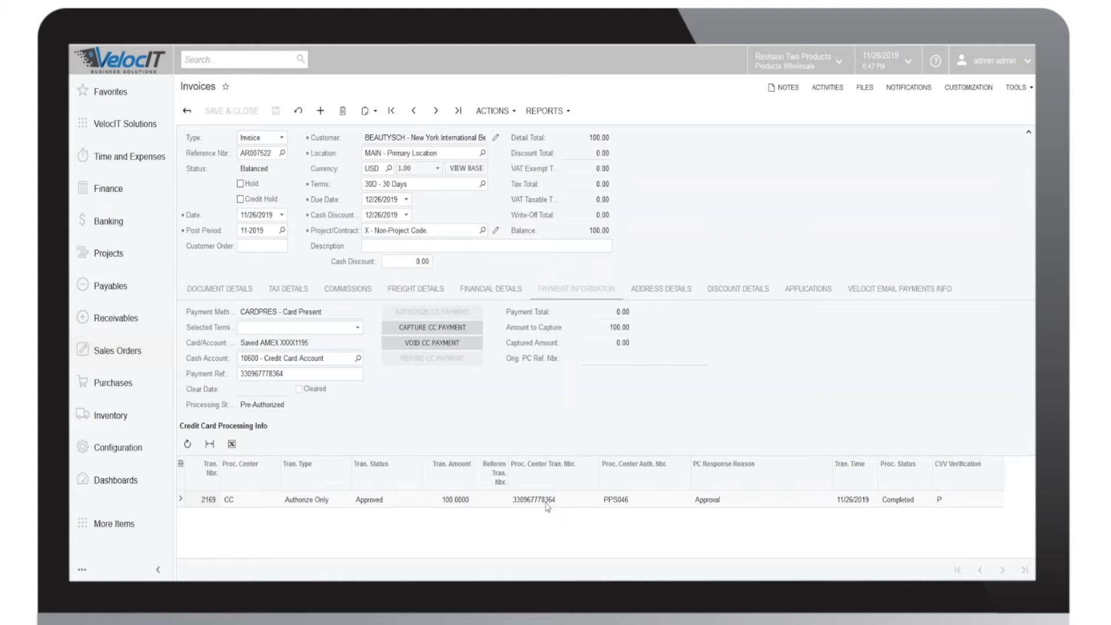
{"action": "left_click", "coordinate": [442, 329]}
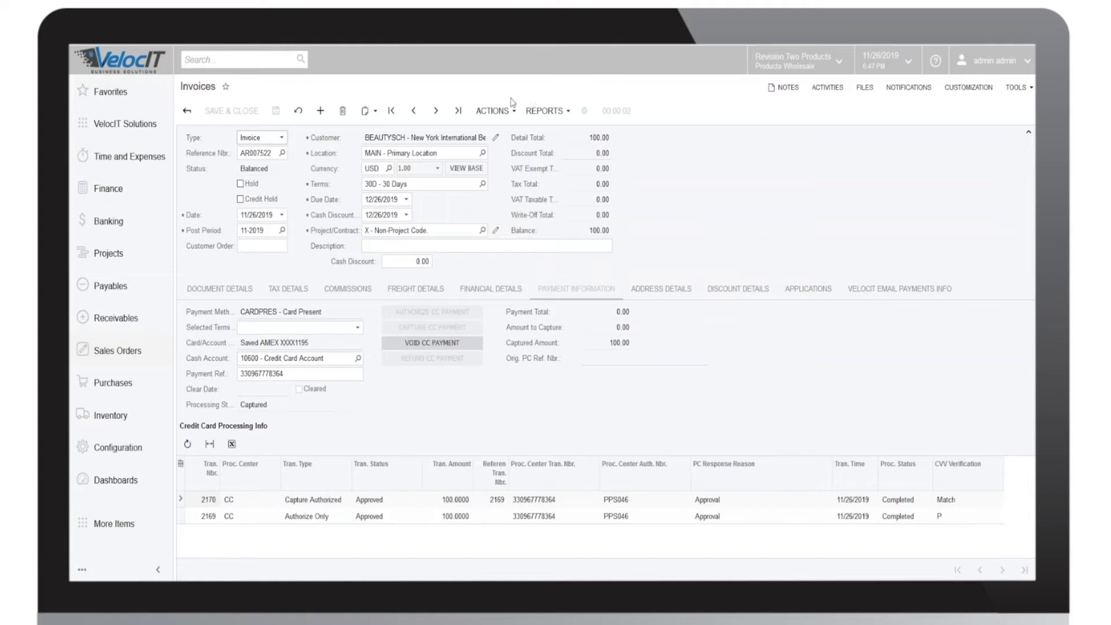
{"action": "left_click", "coordinate": [495, 111]}
{"action": "left_click", "coordinate": [501, 133]}
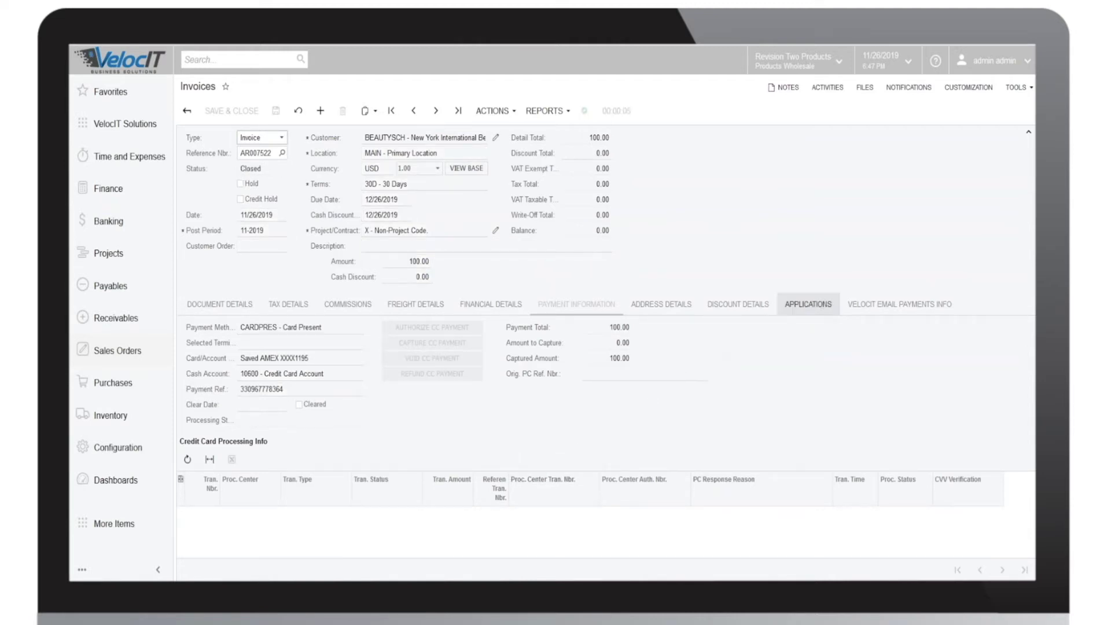
Open the payment applied to the invoice and review its application history and credit card processing info
{"action": "left_click", "coordinate": [814, 311]}
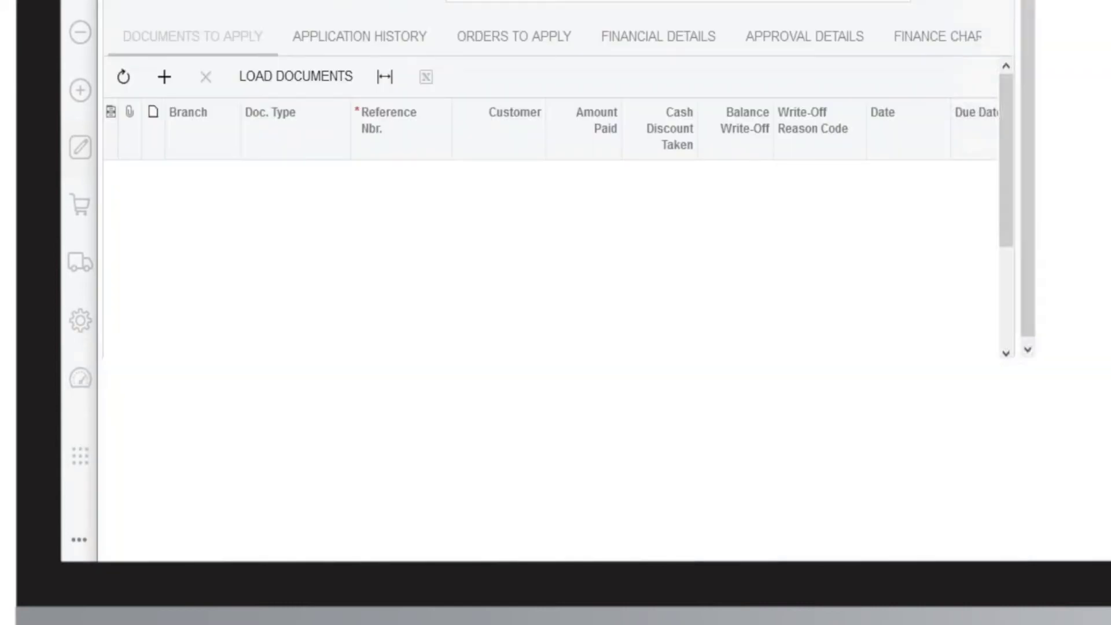
{"action": "scroll", "coordinate": [823, 67], "scroll_direction": "up", "scroll_amount": 1}
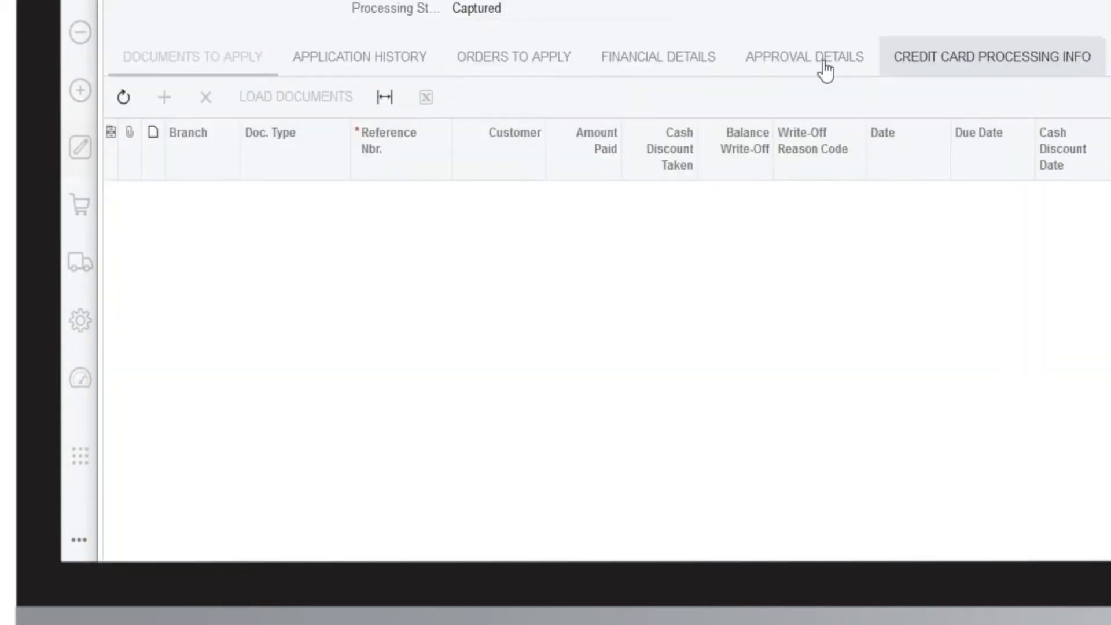
{"action": "left_click", "coordinate": [367, 68]}
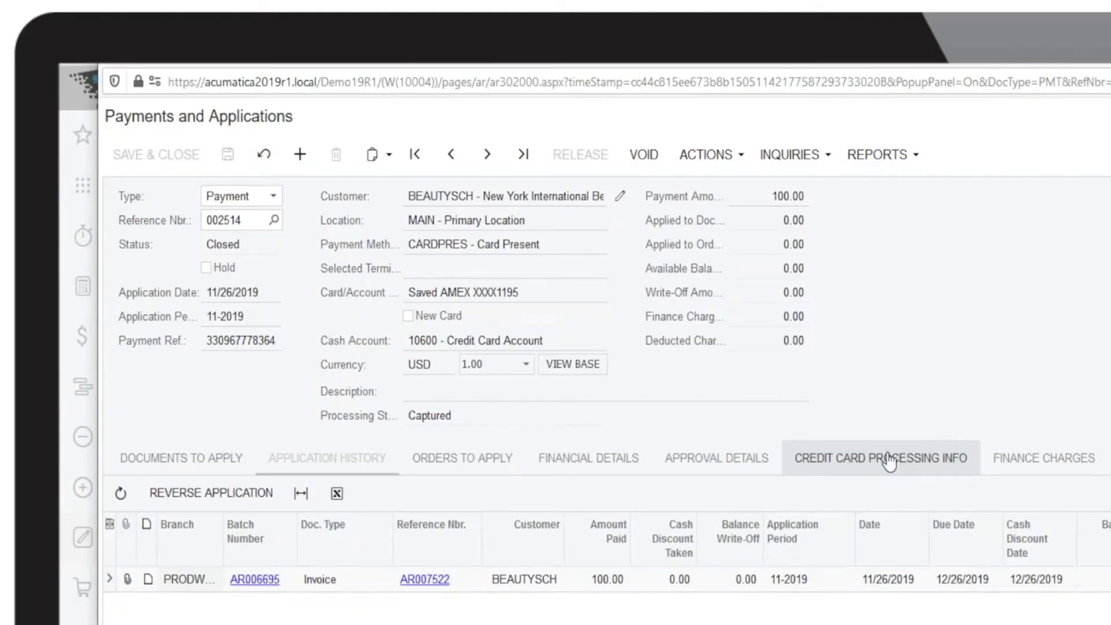
{"action": "left_click", "coordinate": [890, 460]}
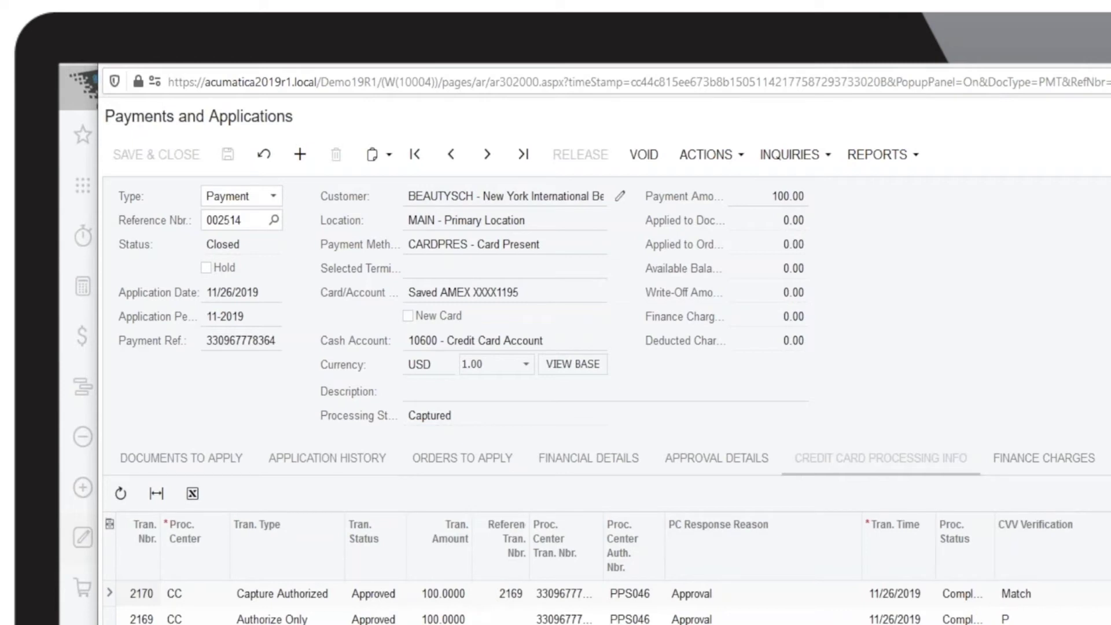
Void the applied payment together with its credit card transaction
{"action": "left_click", "coordinate": [651, 168]}
{"action": "left_click", "coordinate": [709, 155]}
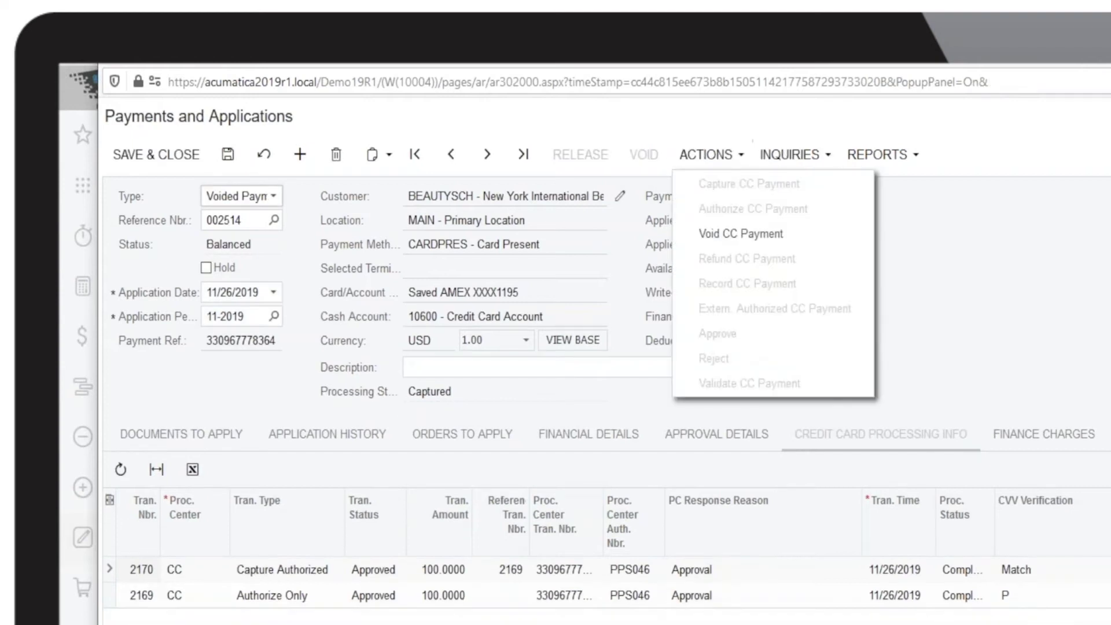
{"action": "left_click", "coordinate": [737, 236]}
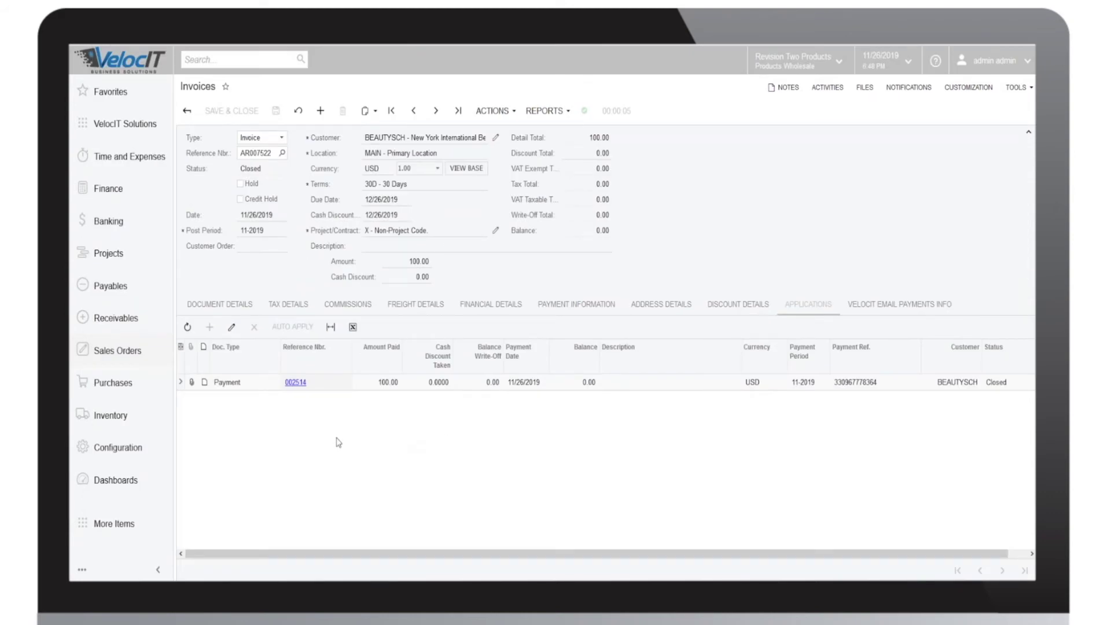
Create a new sales order invoice for customer BEAUTYSCH
{"action": "left_click", "coordinate": [132, 356]}
{"action": "left_click", "coordinate": [279, 220]}
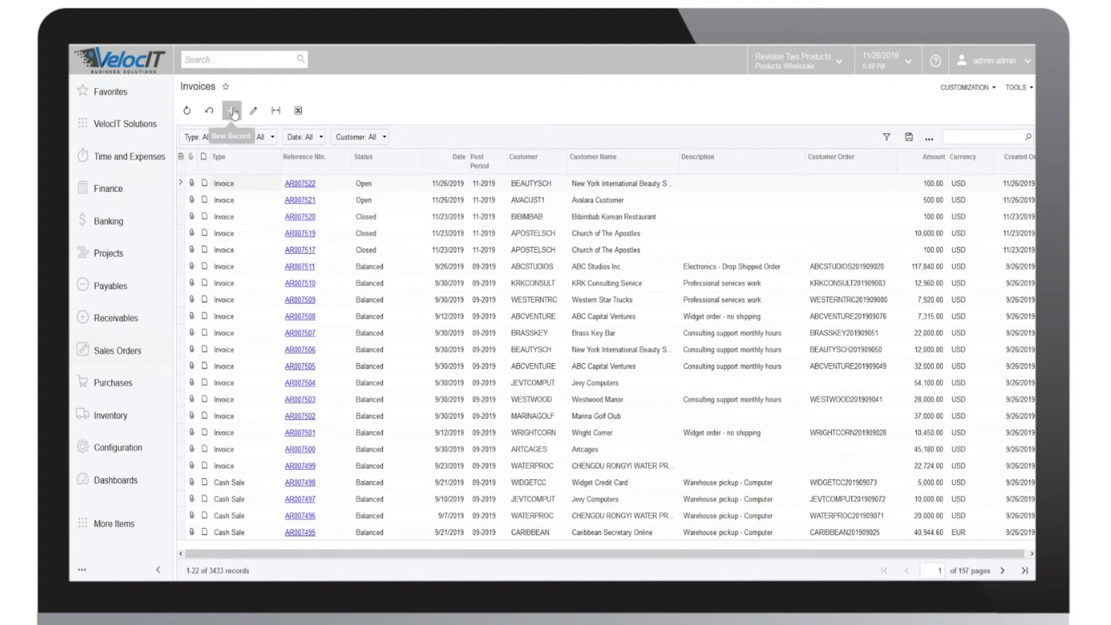
{"action": "left_click", "coordinate": [232, 111]}
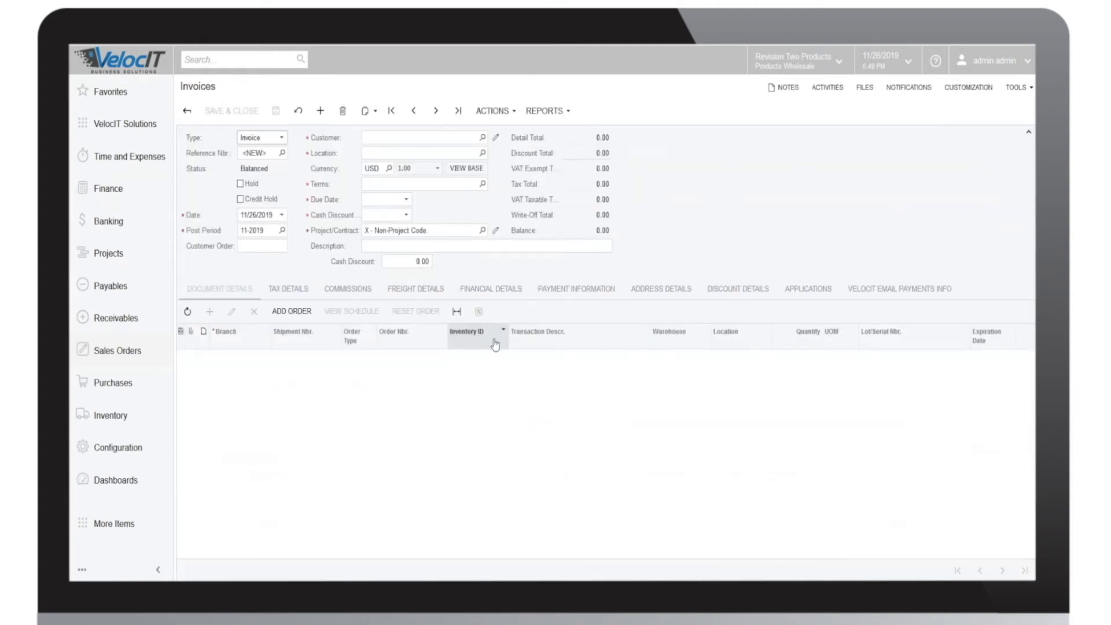
{"action": "key", "text": "F3"}
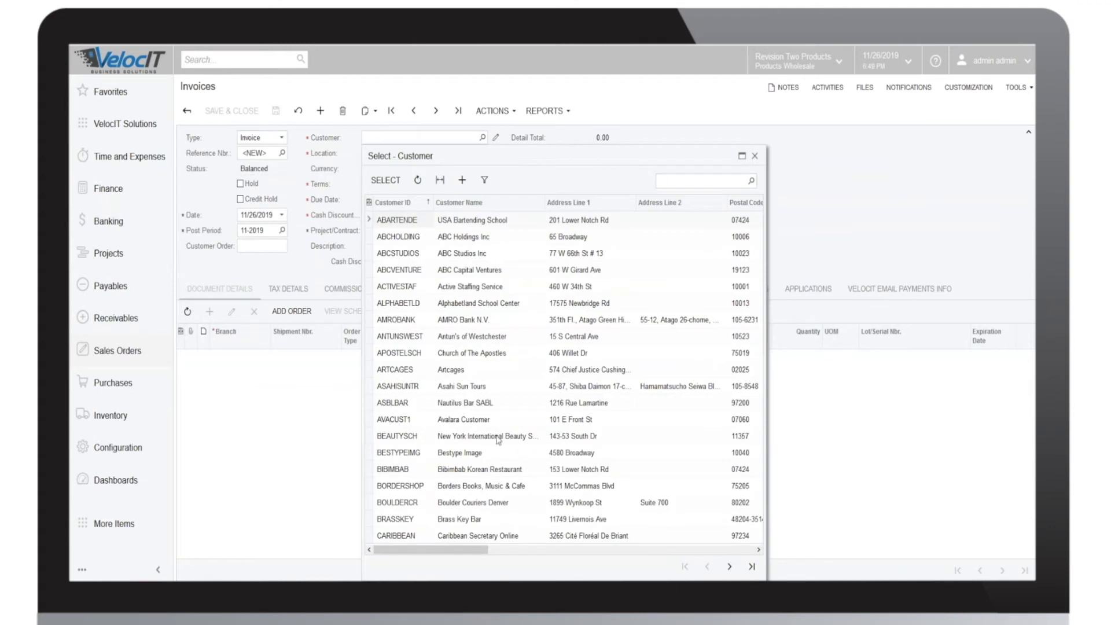
{"action": "double_click", "coordinate": [498, 440]}
Add an invoice line described as "misc charge" with a unit price of 101 and save the invoice
{"action": "left_click", "coordinate": [407, 364]}
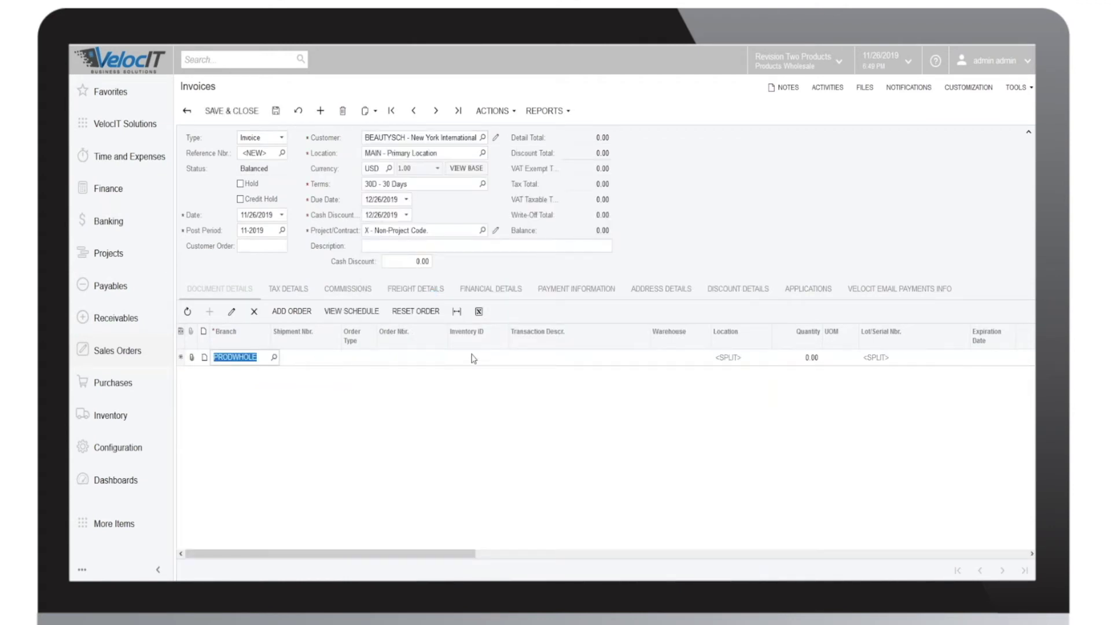
{"action": "left_click", "coordinate": [566, 359]}
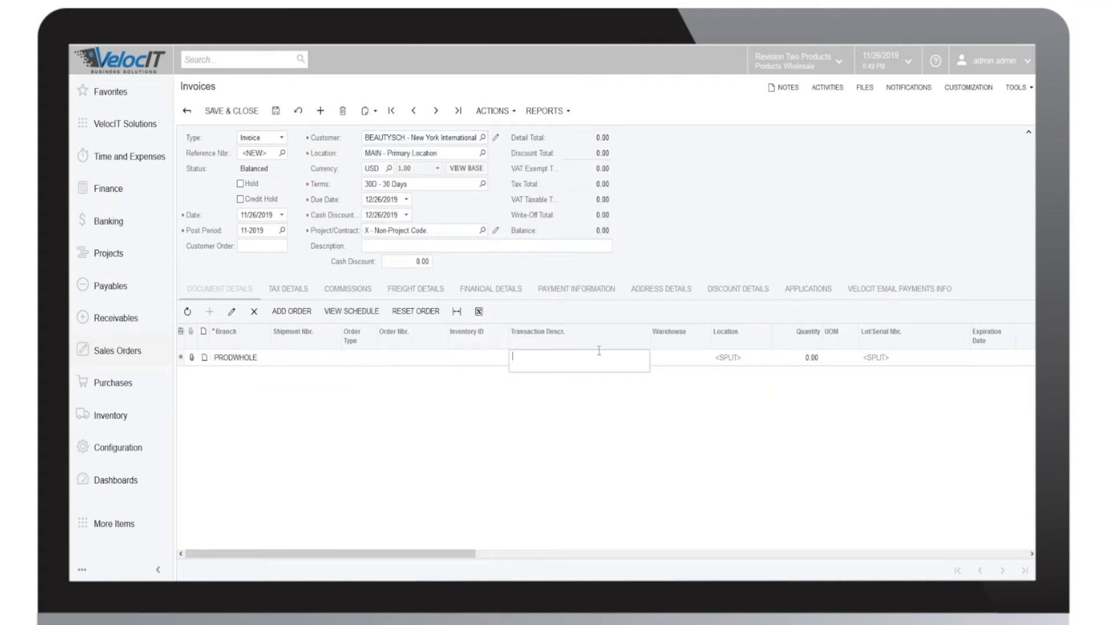
{"action": "type", "text": "misc charge"}
{"action": "key", "text": "Tab"}
{"action": "type", "text": "101"}
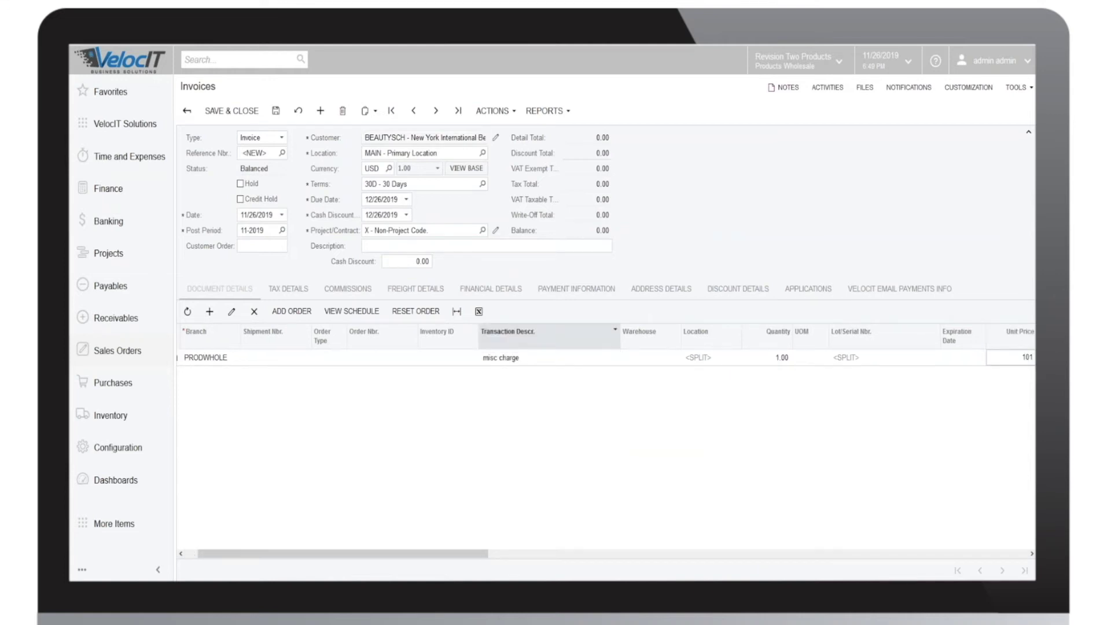
{"action": "left_click", "coordinate": [437, 358]}
{"action": "left_click", "coordinate": [276, 111]}
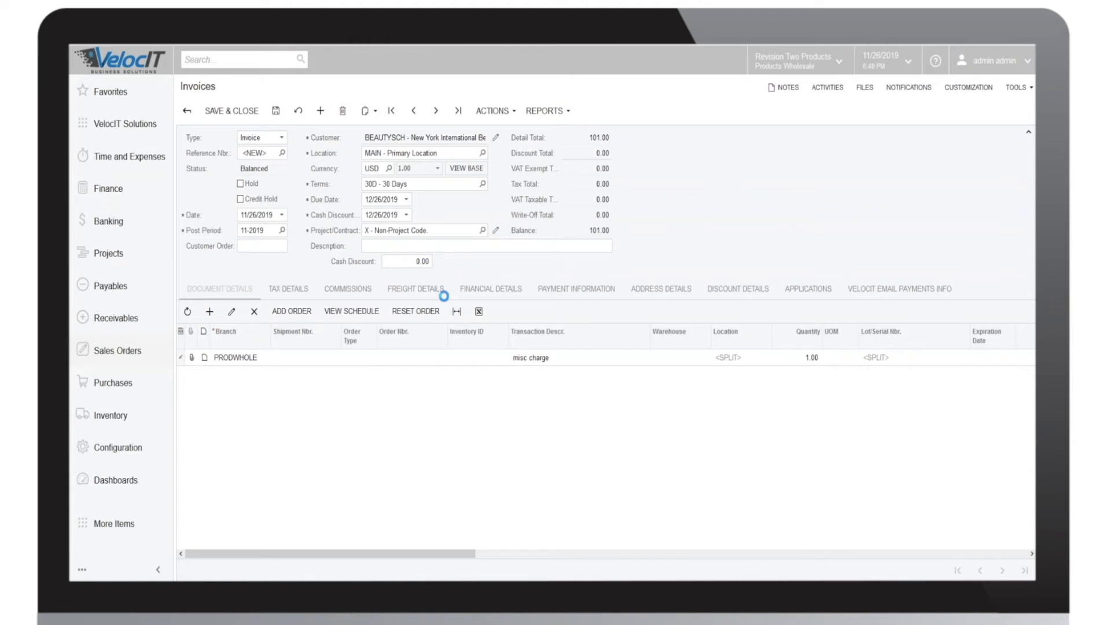
Capture the invoice's credit card payment with payment method CARDPRES on the second Sig Cap Terminal and release the invoice
{"action": "left_click", "coordinate": [557, 289]}
{"action": "left_click", "coordinate": [359, 312]}
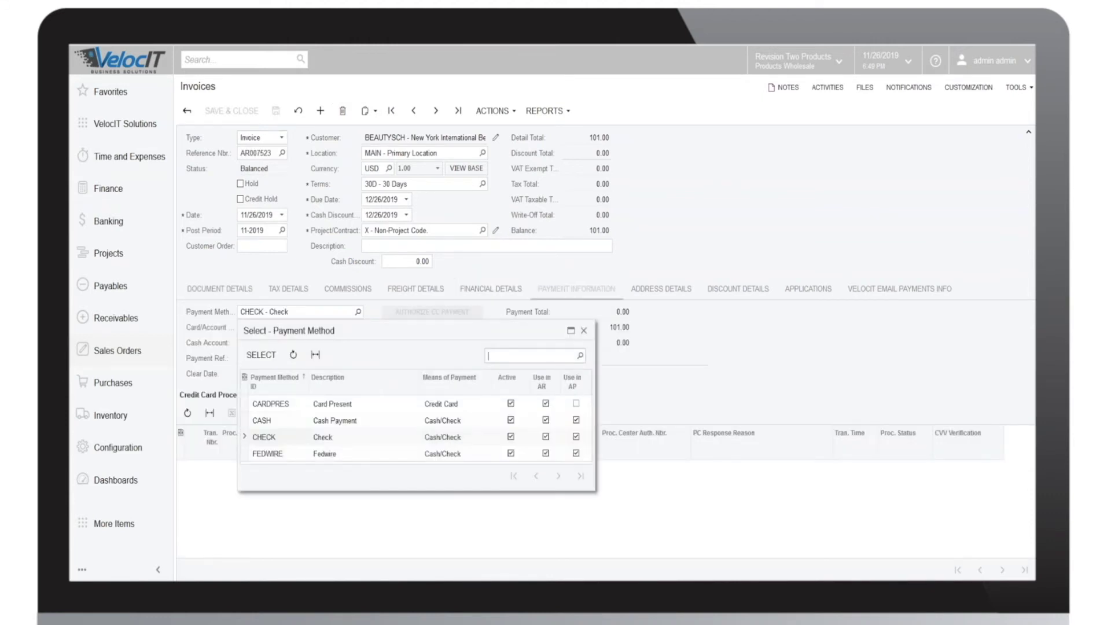
{"action": "double_click", "coordinate": [305, 404]}
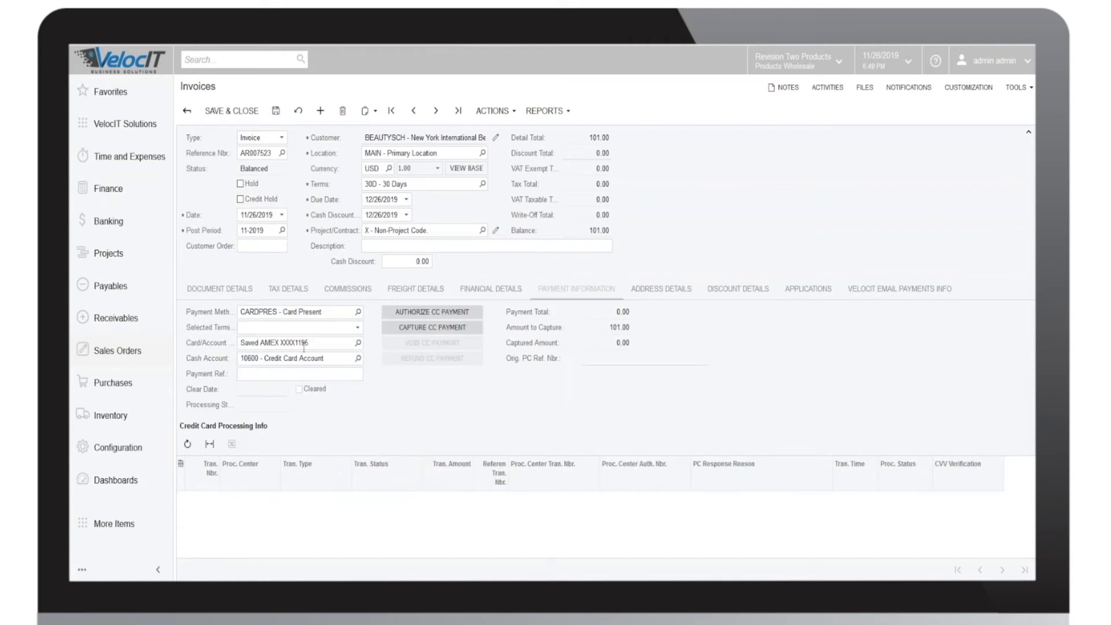
{"action": "left_click", "coordinate": [329, 344]}
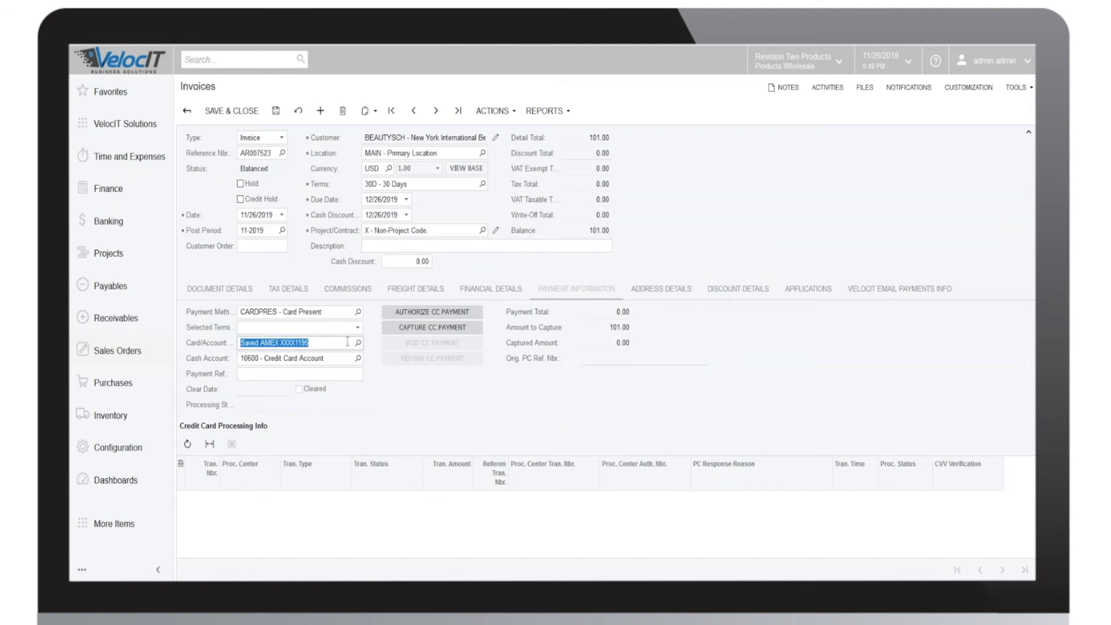
{"action": "left_click", "coordinate": [357, 328]}
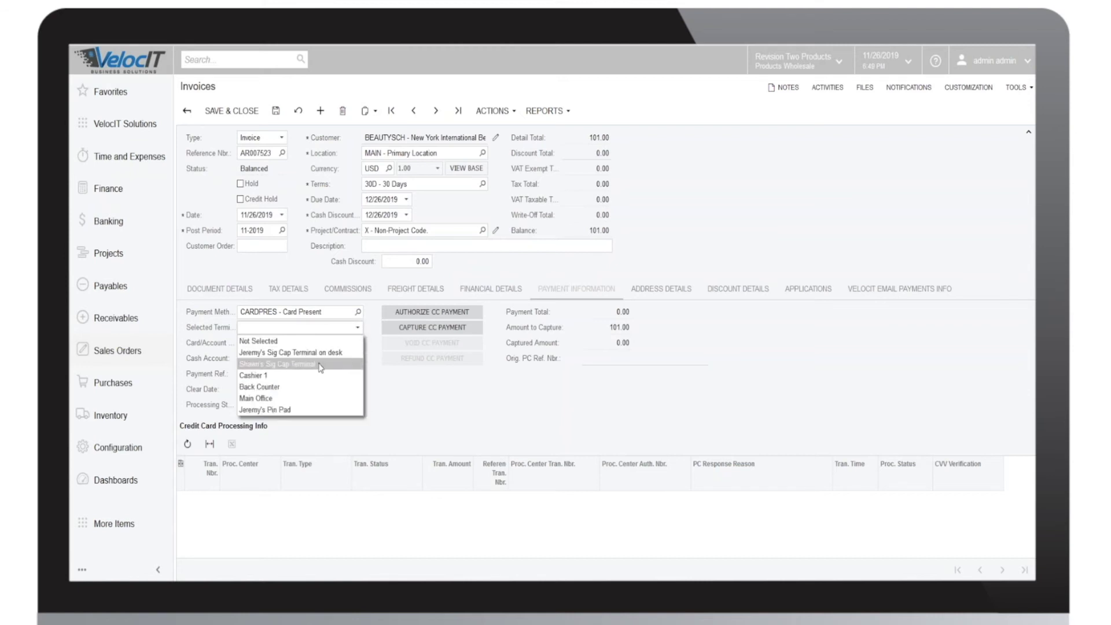
{"action": "left_click", "coordinate": [320, 367]}
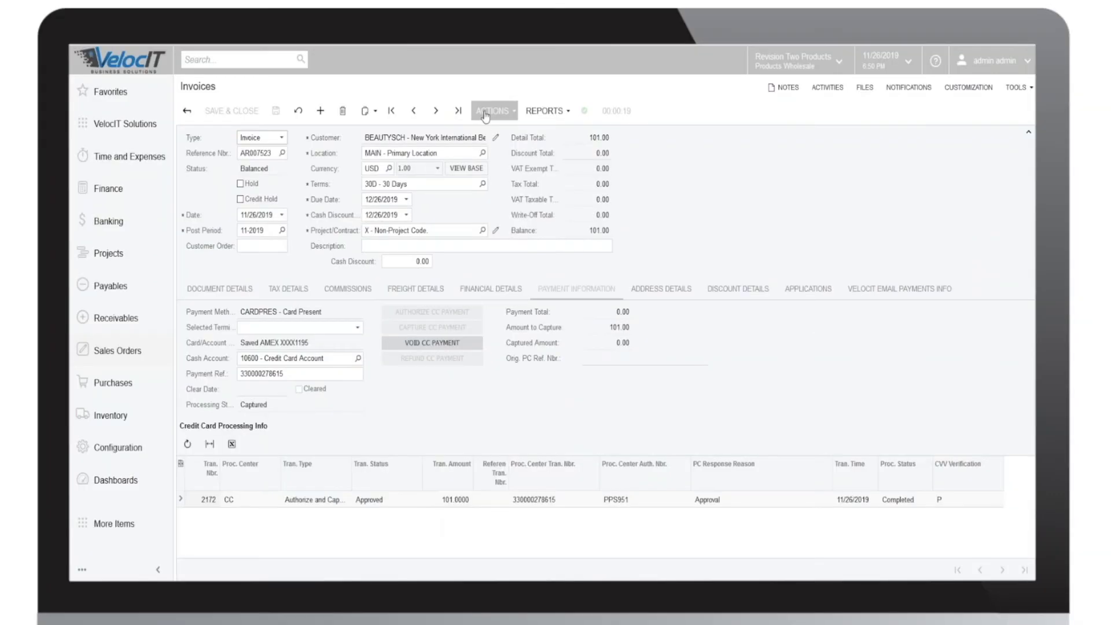
{"action": "left_click", "coordinate": [493, 111]}
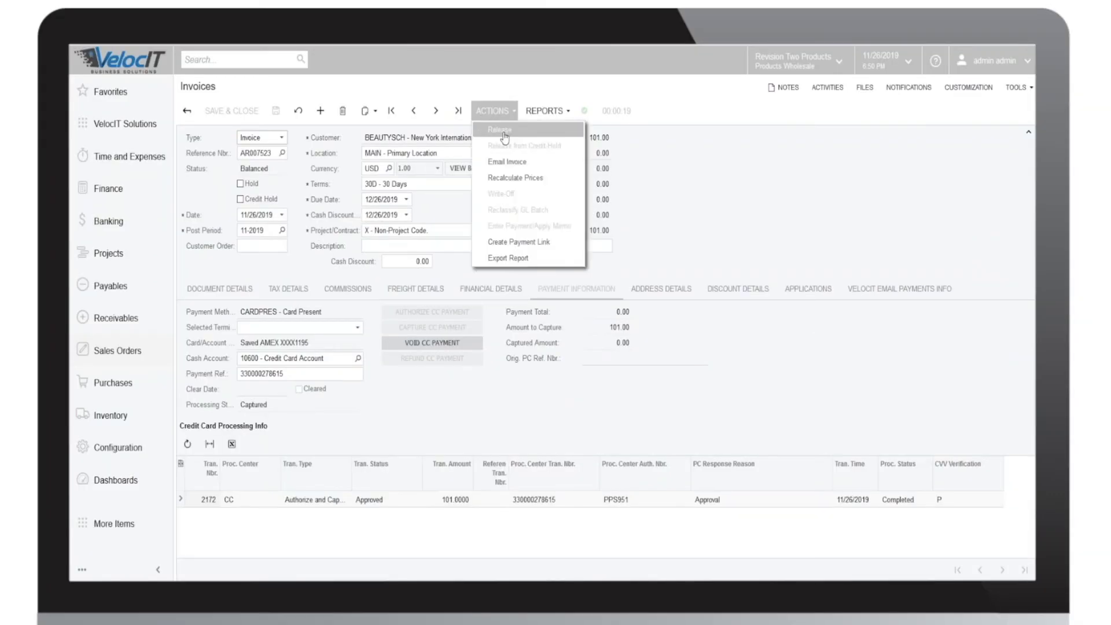
{"action": "left_click", "coordinate": [504, 135]}
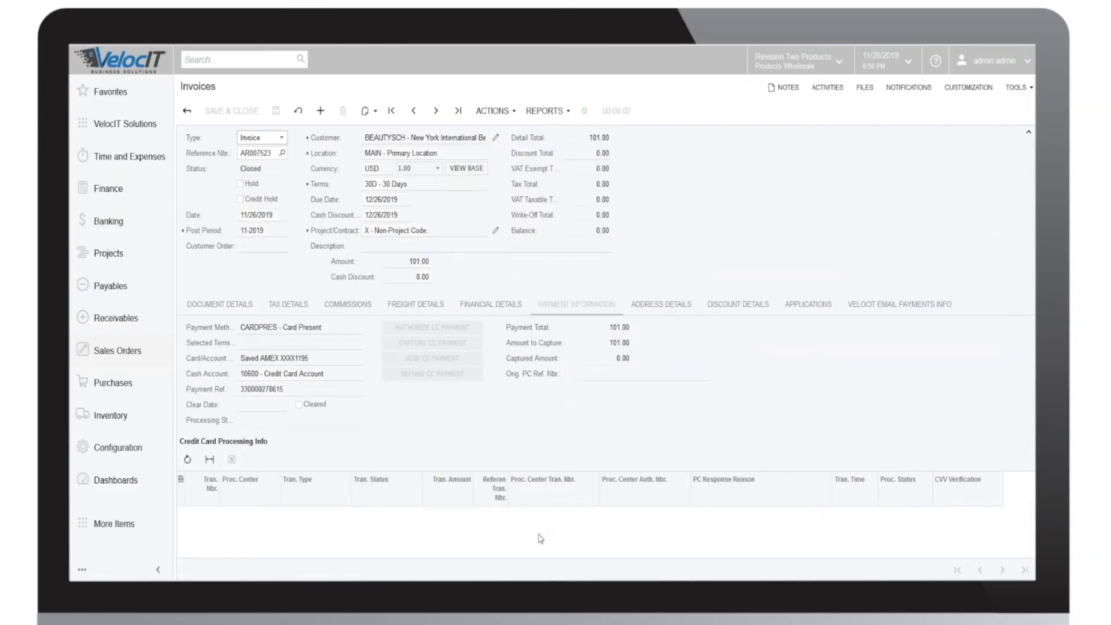
Open the payment applied to the released invoice and examine its application history and credit card processing info
{"action": "left_click", "coordinate": [809, 305]}
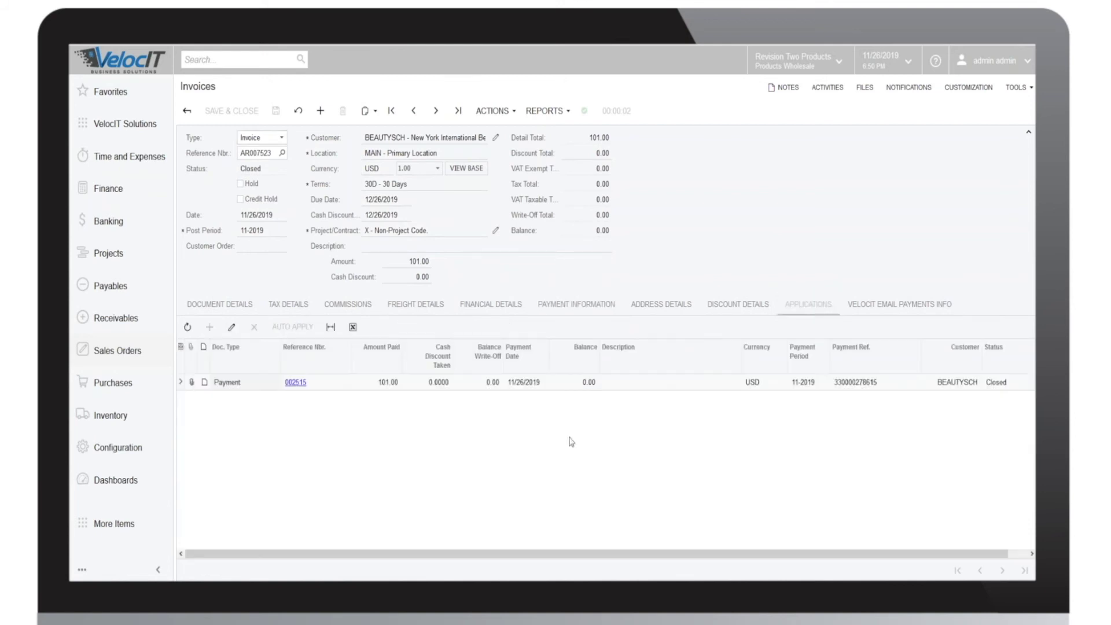
{"action": "left_click", "coordinate": [295, 383]}
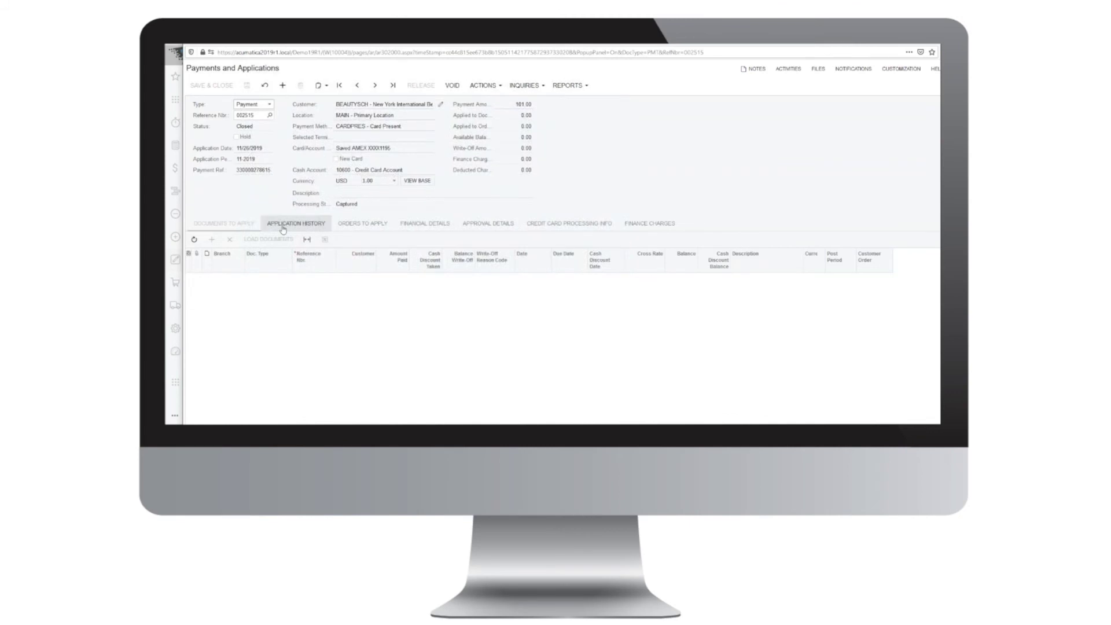
{"action": "left_click", "coordinate": [283, 227]}
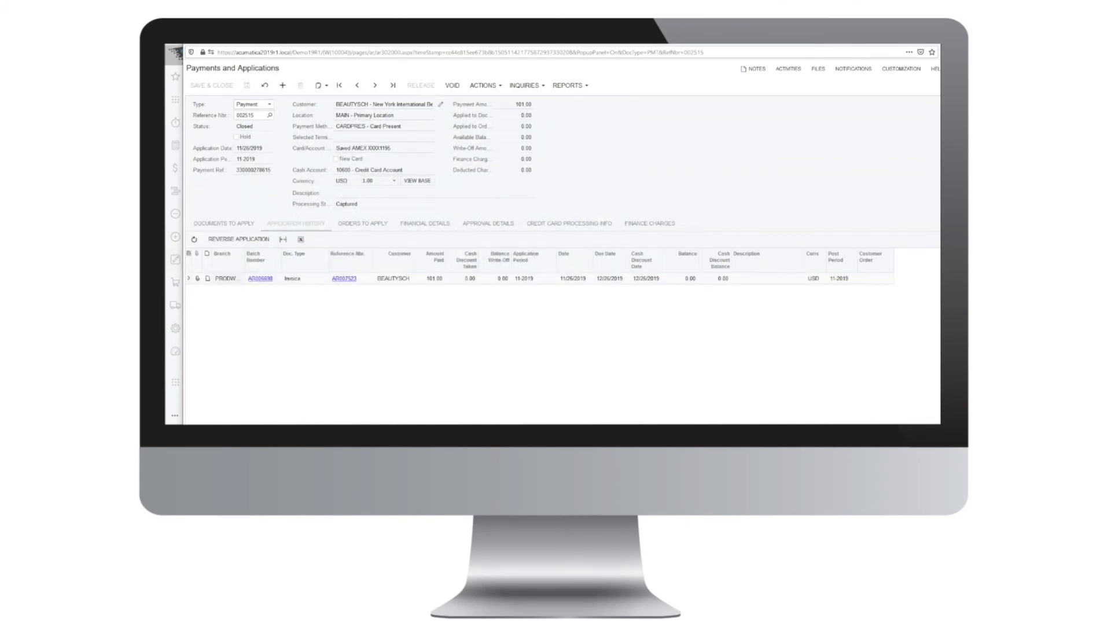
{"action": "left_click", "coordinate": [586, 223]}
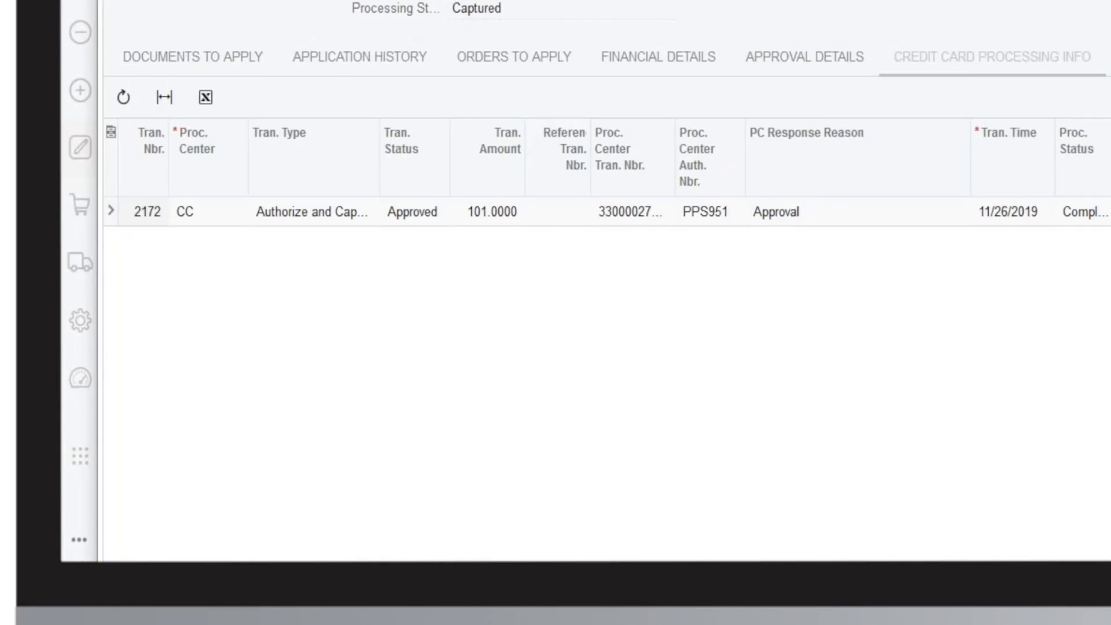
{"action": "scroll", "coordinate": [608, 232], "scroll_direction": "down", "scroll_amount": 1}
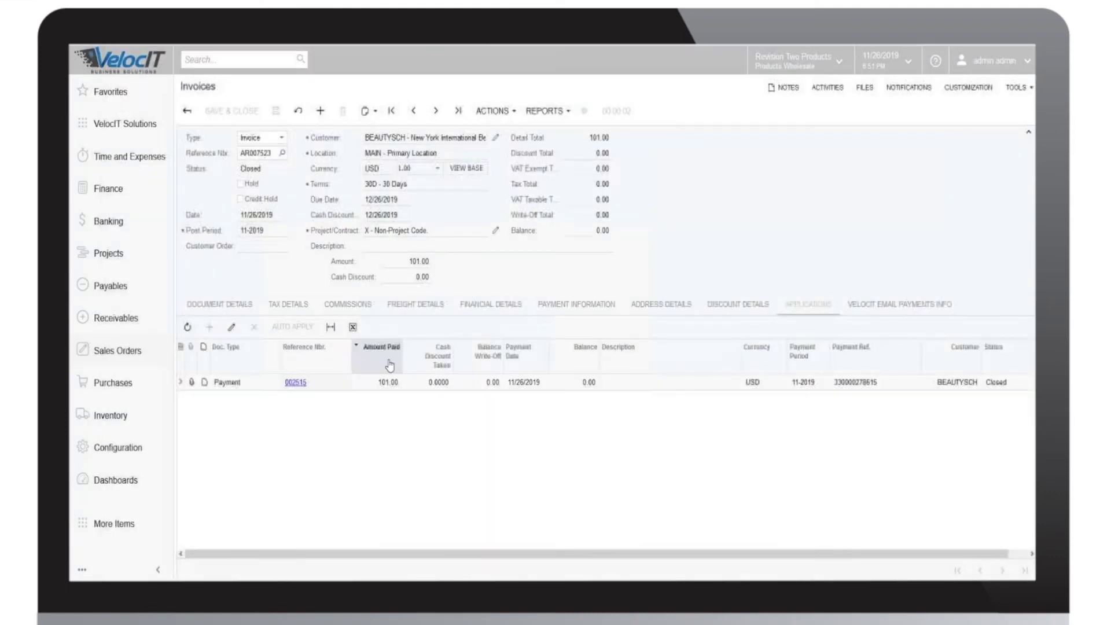
Create a new invoice for customer BEAUTYSCH in Receivables under Invoices and Memos
{"action": "left_click", "coordinate": [131, 323]}
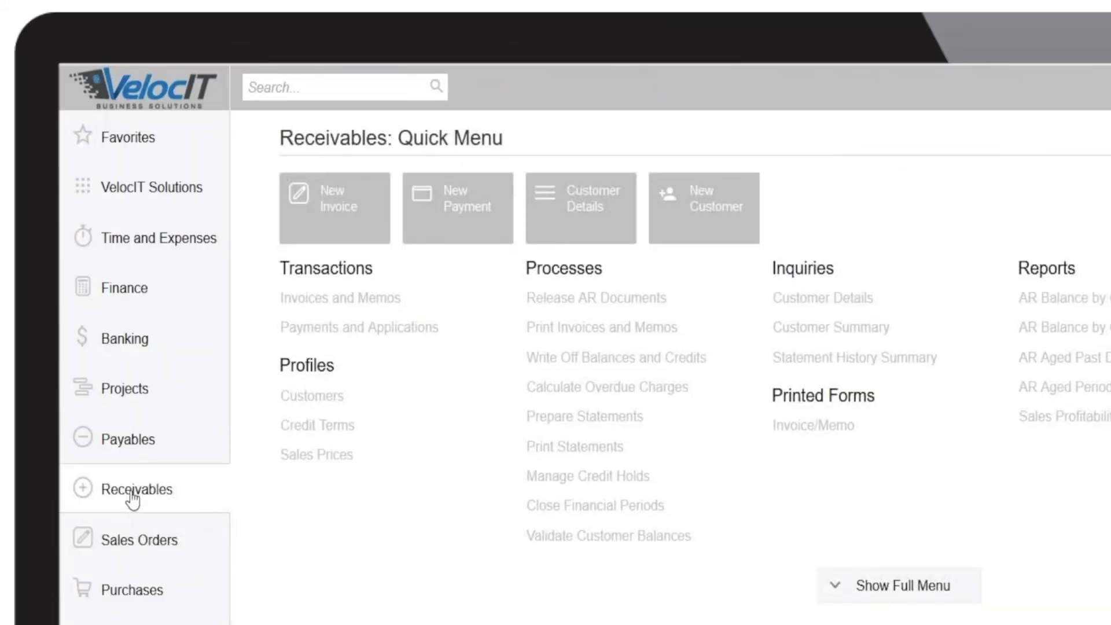
{"action": "left_click", "coordinate": [397, 311]}
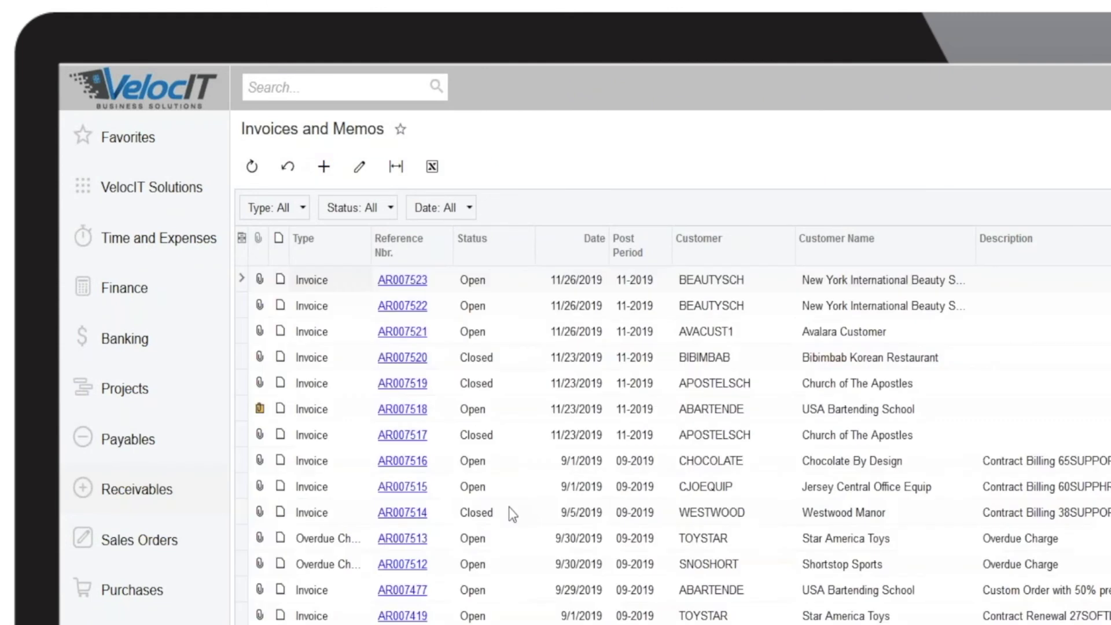
{"action": "left_click", "coordinate": [323, 166]}
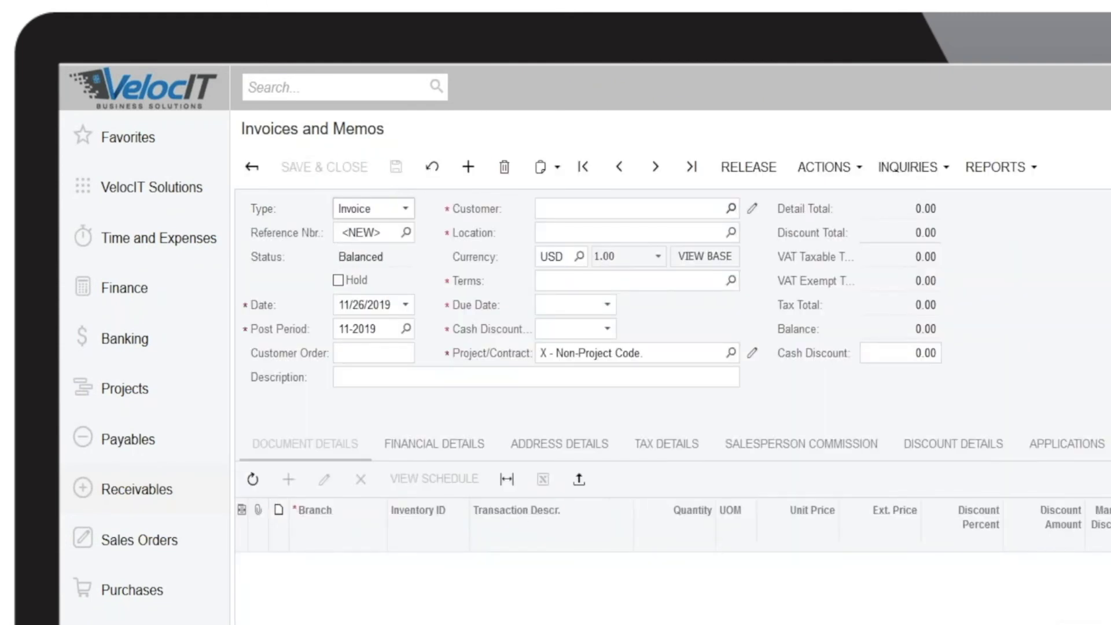
{"action": "left_click", "coordinate": [731, 209]}
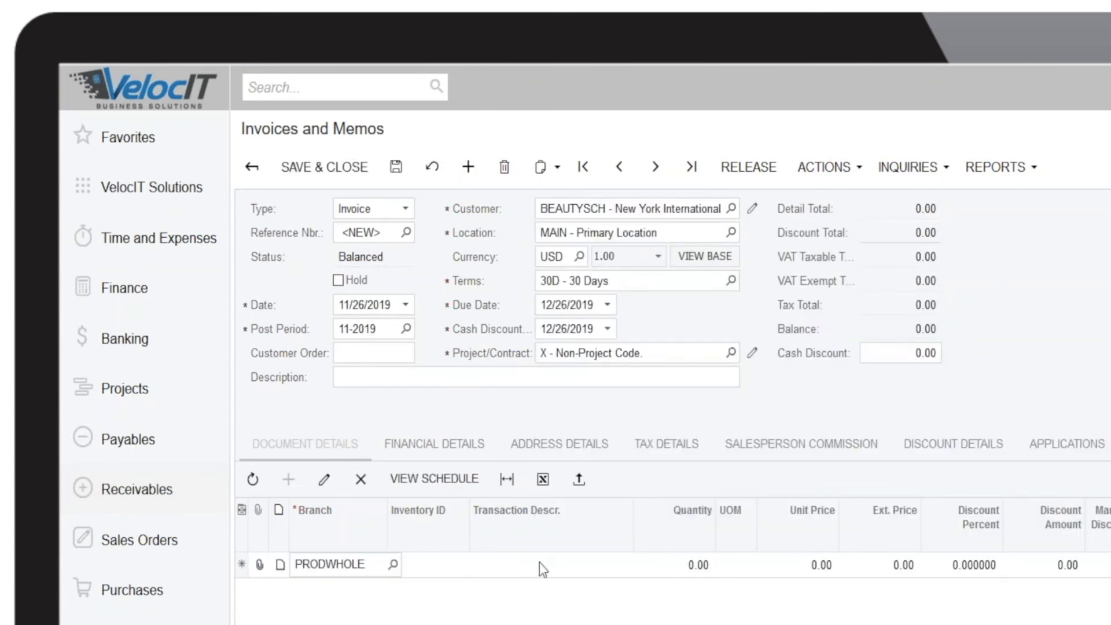
Add a "Misc Charge" line with a unit price of 101 to the receivables invoice and release the invoice
{"action": "left_click", "coordinate": [542, 562]}
{"action": "type", "text": "Misc"}
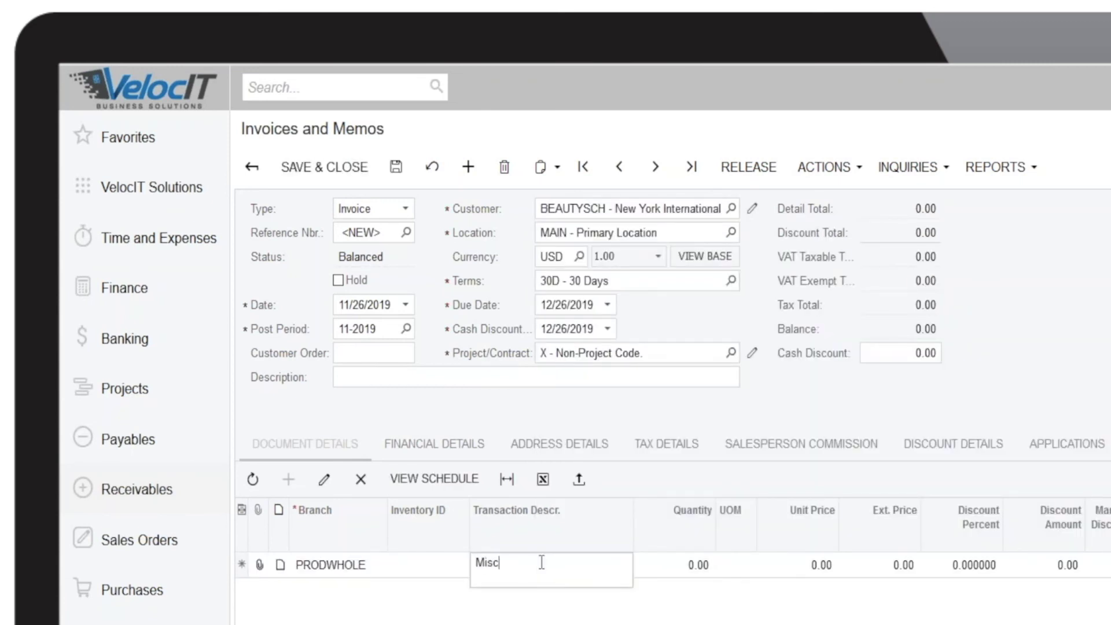
{"action": "type", "text": " Charge"}
{"action": "key", "text": "Tab"}
{"action": "key", "text": "Tab"}
{"action": "type", "text": "101"}
{"action": "key", "text": "Tab"}
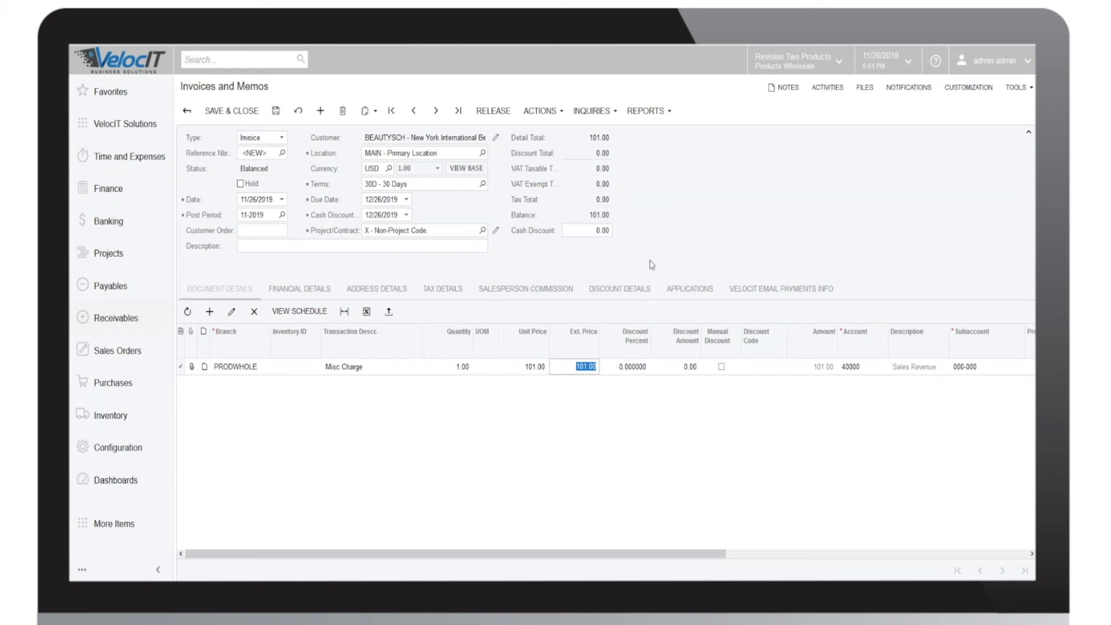
{"action": "left_click", "coordinate": [541, 110]}
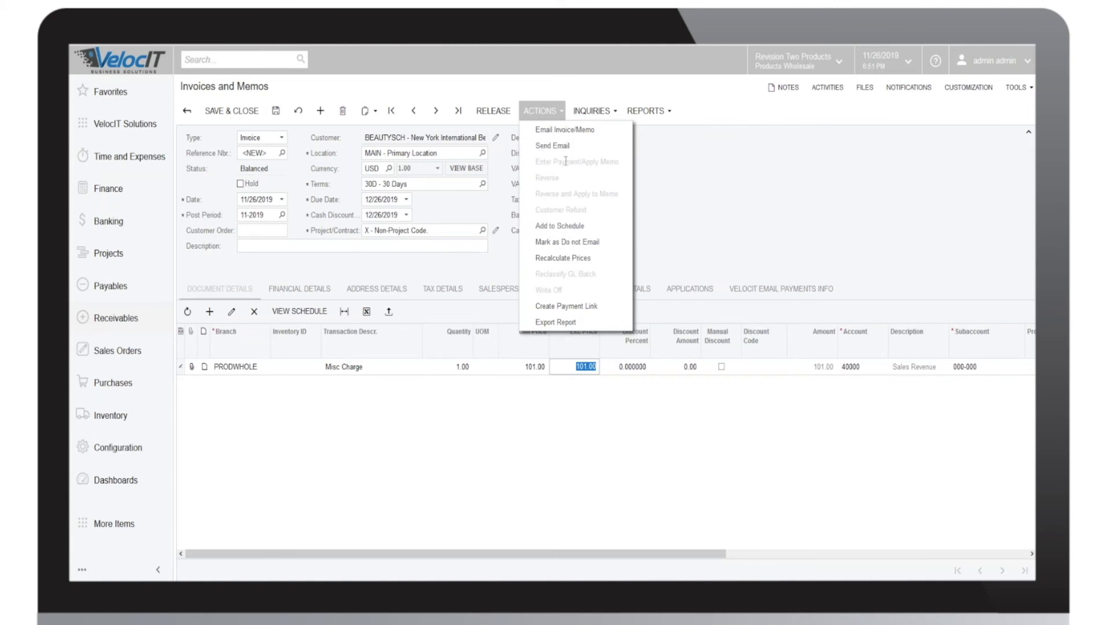
{"action": "left_click", "coordinate": [503, 118]}
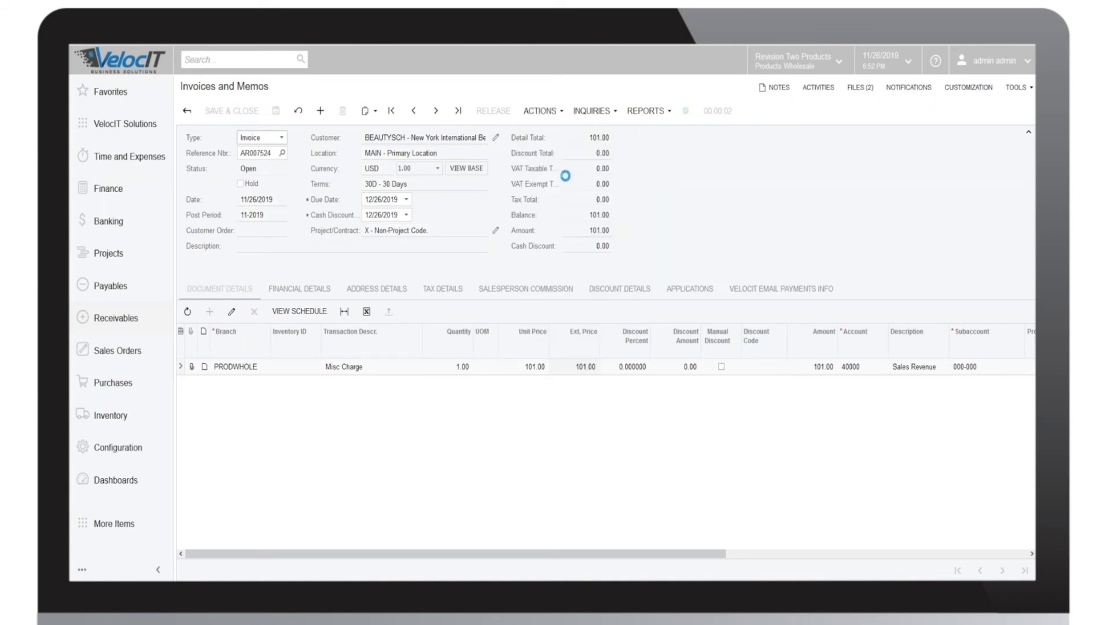
Set up the released invoice's payment with method CARDPRES and the second Sig Cap Terminal, and start its credit card transaction
{"action": "left_click", "coordinate": [482, 169]}
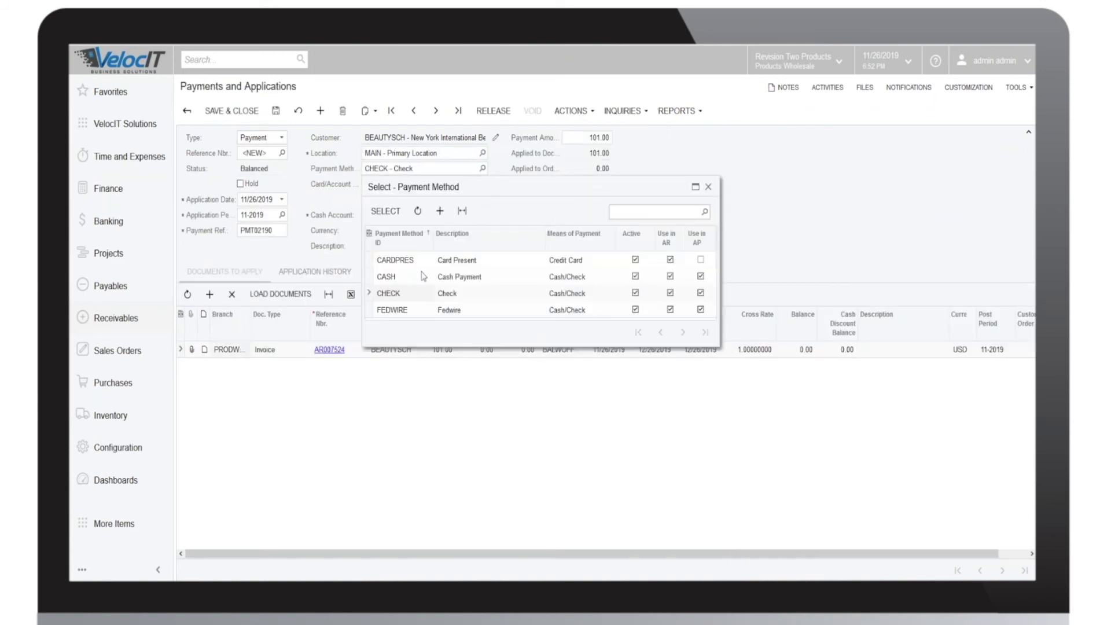
{"action": "double_click", "coordinate": [417, 260]}
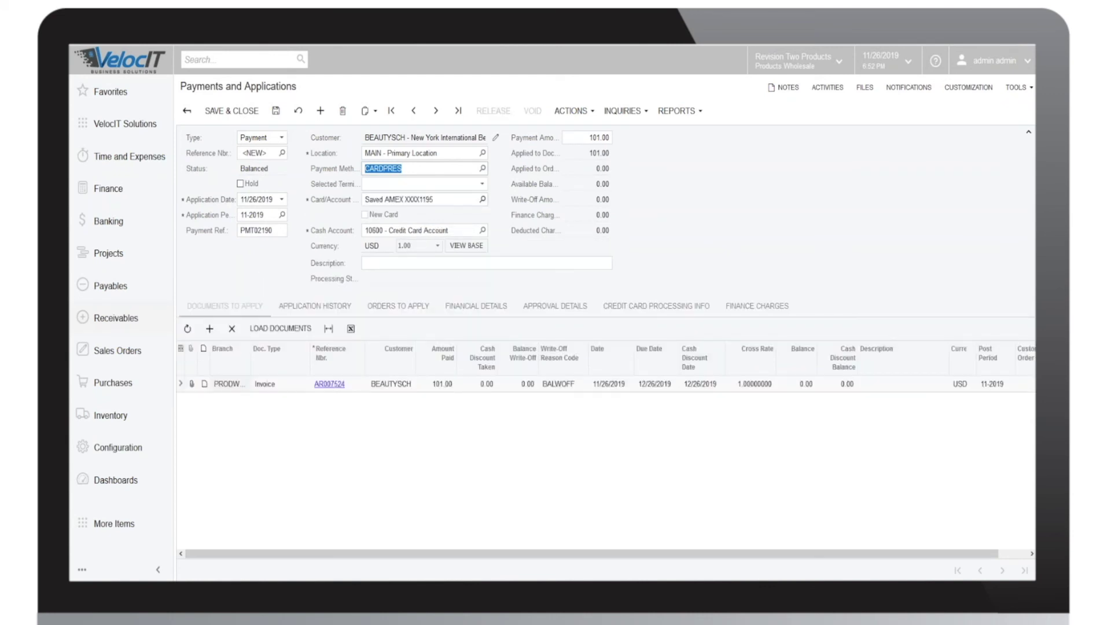
{"action": "left_click", "coordinate": [482, 184]}
{"action": "left_click", "coordinate": [440, 220]}
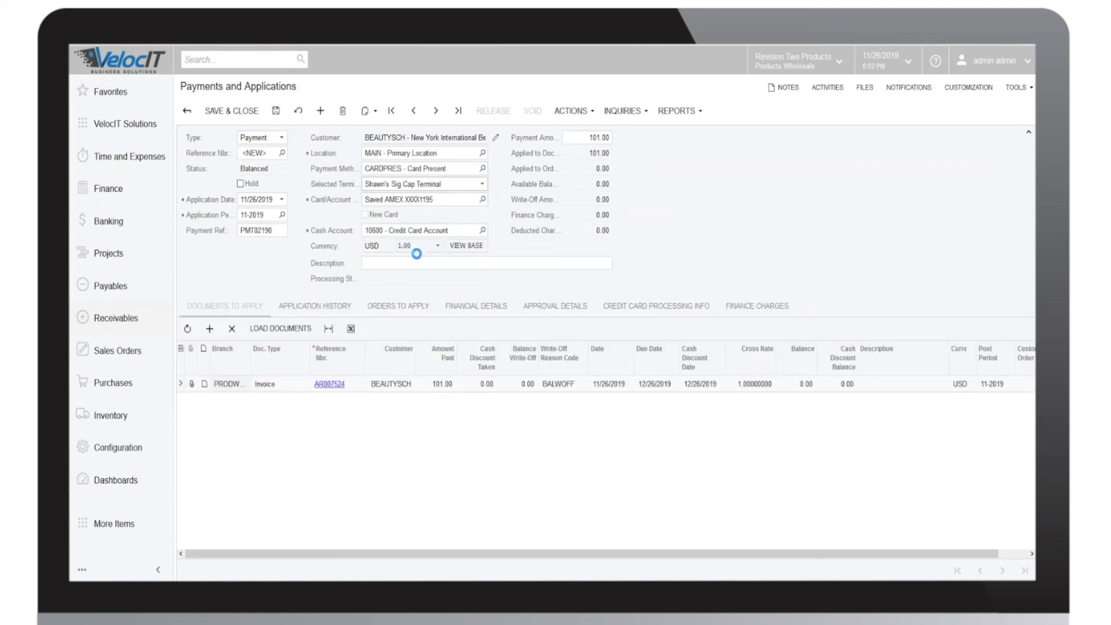
{"action": "left_click", "coordinate": [571, 110]}
{"action": "left_click", "coordinate": [586, 132]}
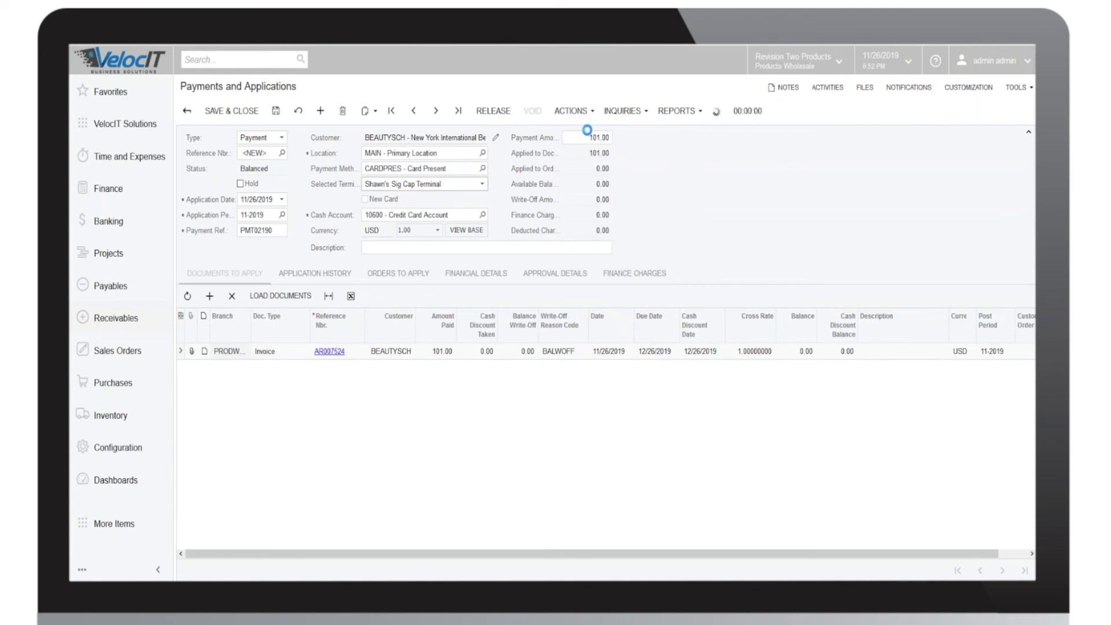